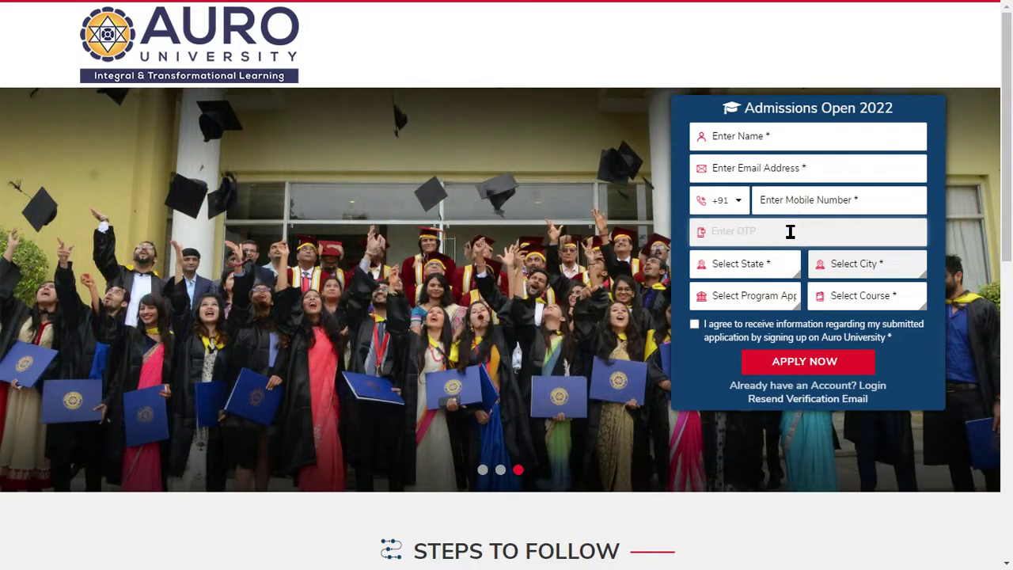
# Choose School of Hospitality and its M.Sc. International Hospitality and Tourism Management course in the admissions form, and accept the information consent
pyautogui.click(776, 276)
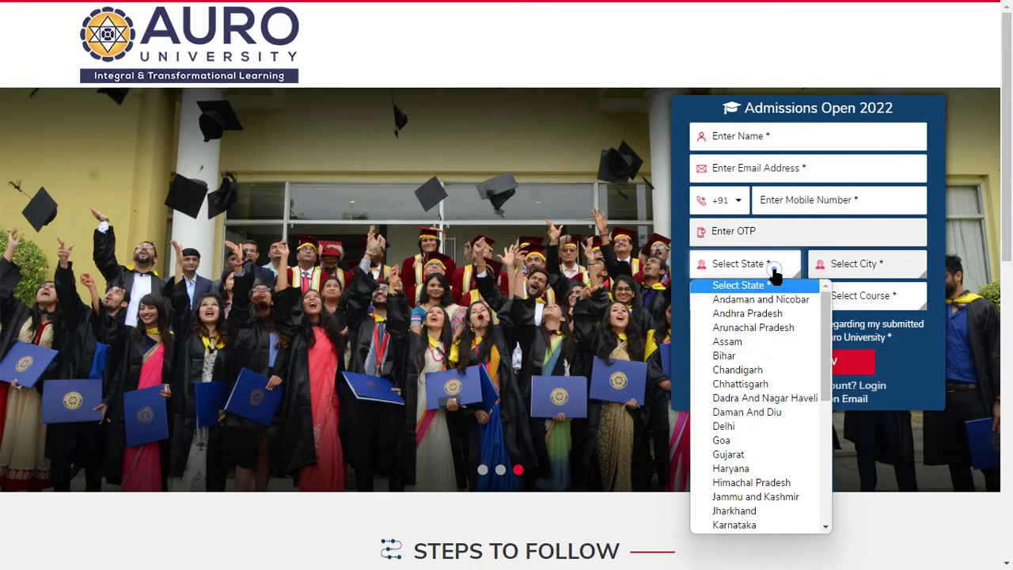
pyautogui.click(869, 266)
pyautogui.click(773, 297)
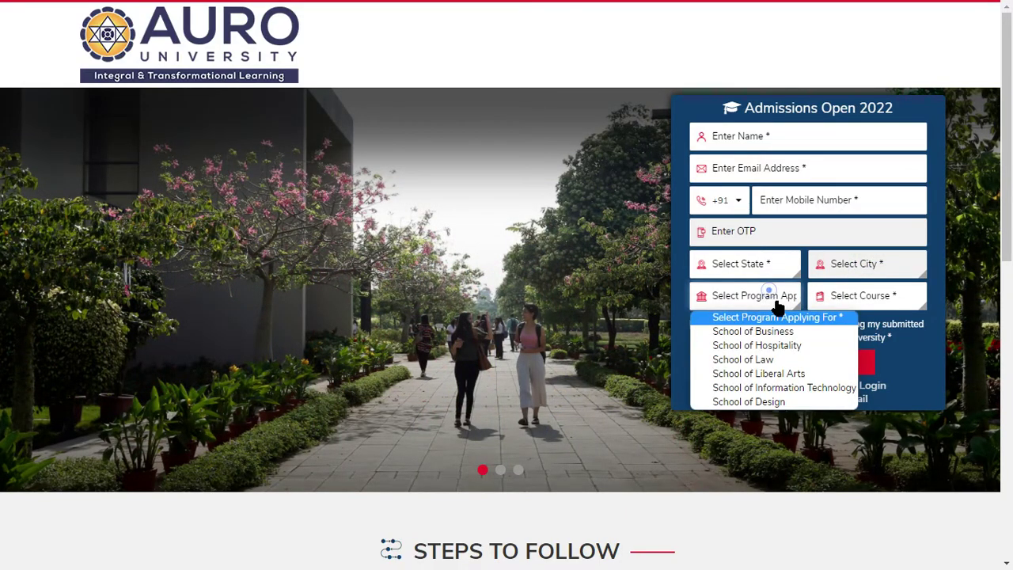
pyautogui.click(760, 346)
pyautogui.click(853, 299)
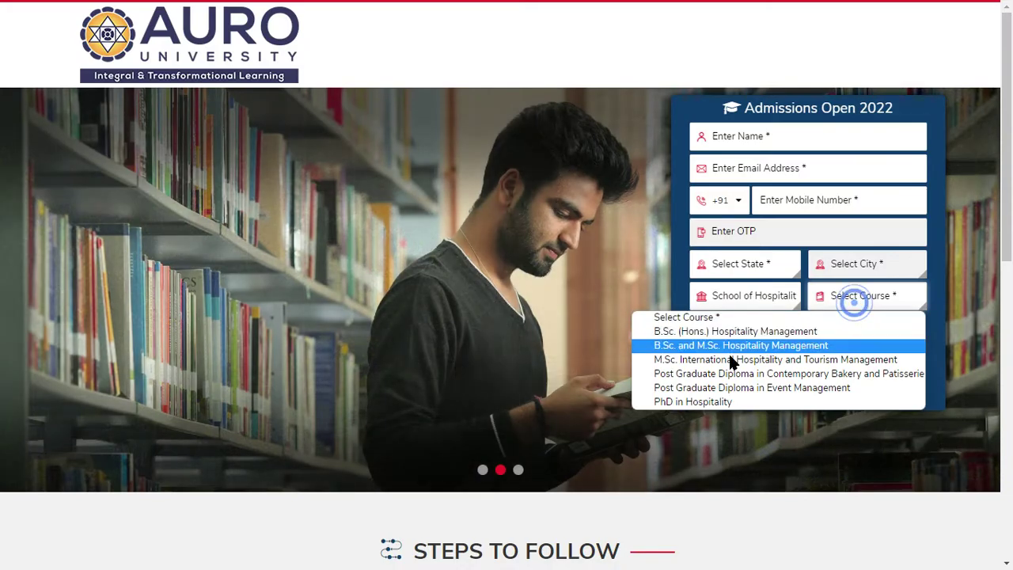
pyautogui.click(696, 357)
pyautogui.click(694, 324)
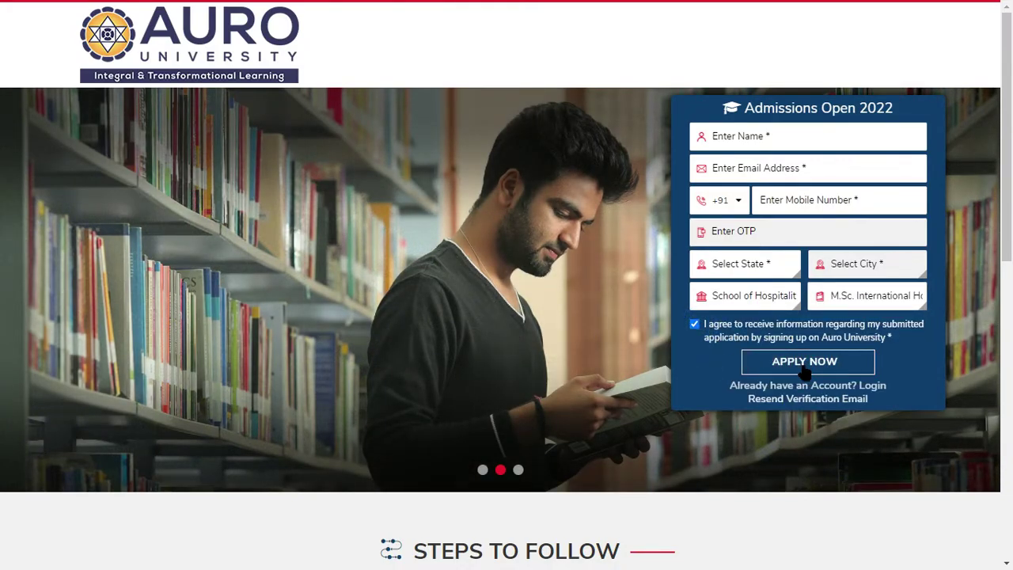
# Switch to Gmail and validate the email address from the Auro University account verification message
pyautogui.press('F11')
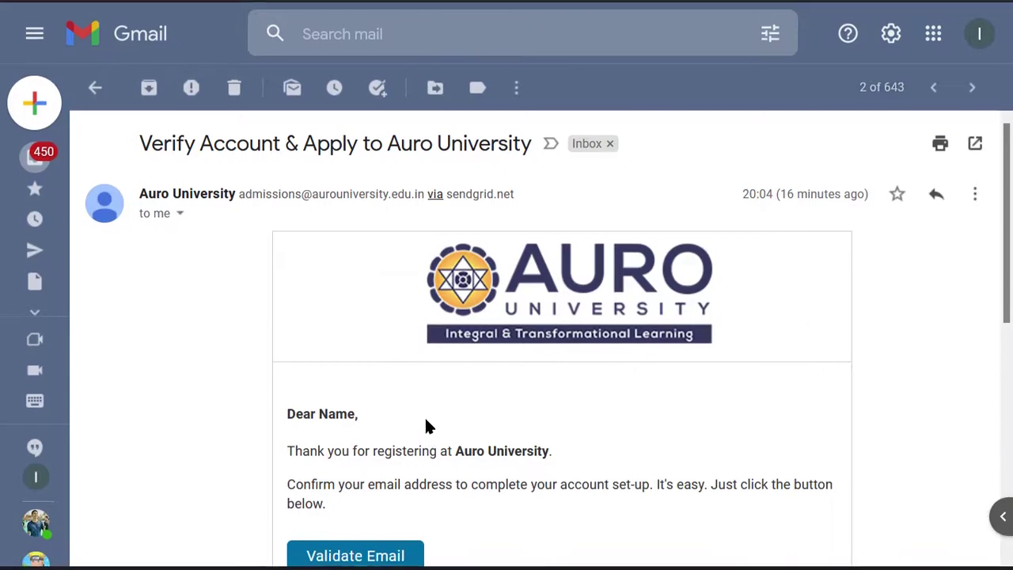
pyautogui.scroll(-2, 397, 385)
pyautogui.moveTo(287, 300); pyautogui.dragTo(346, 295)
pyautogui.moveTo(335, 331); pyautogui.dragTo(517, 338)
pyautogui.click(518, 336)
pyautogui.scroll(-1, 316, 376)
pyautogui.scroll(-1, 316, 376)
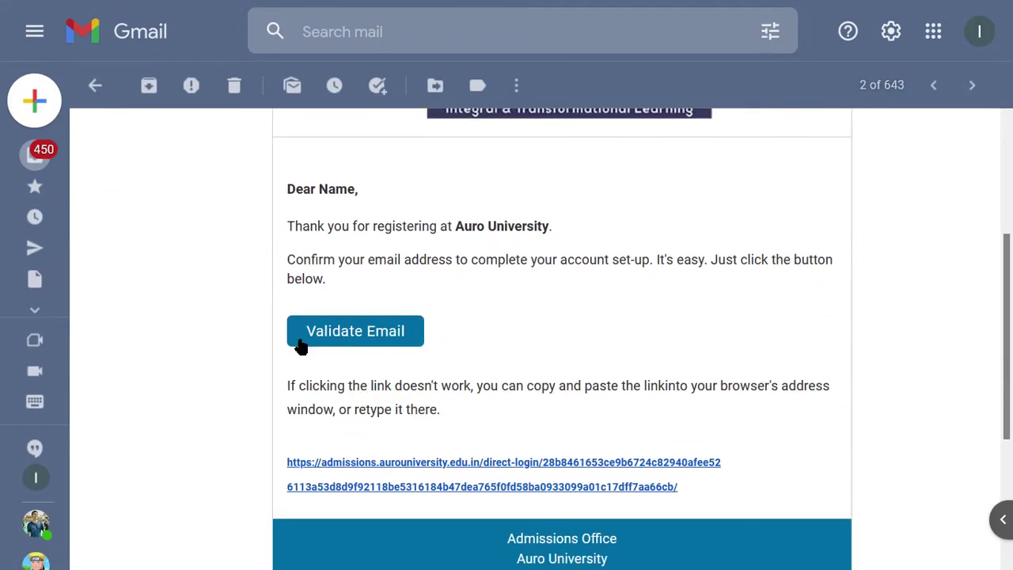
pyautogui.click(355, 333)
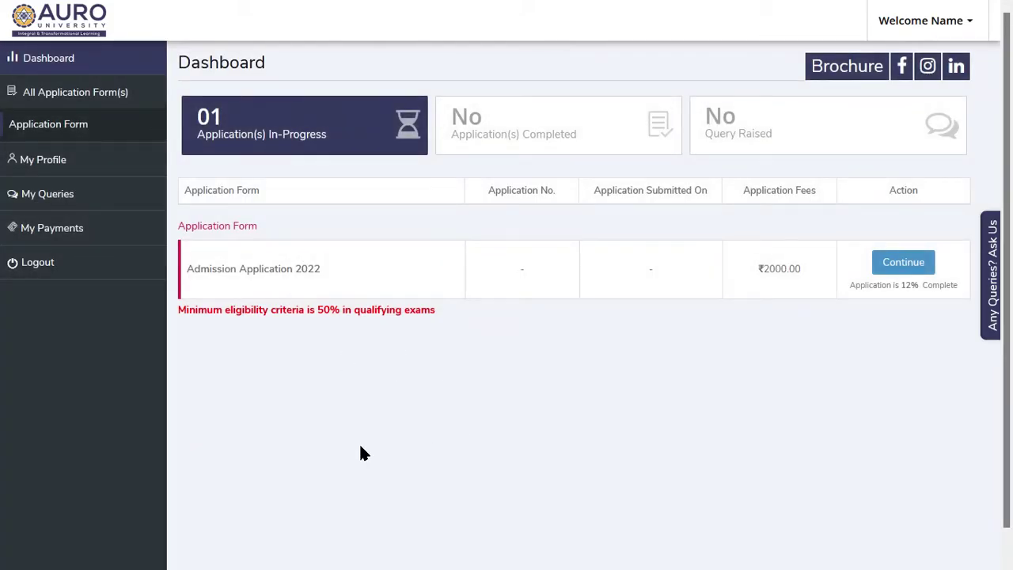
# Continue the in-progress Admission Application 2022 from the dashboard
pyautogui.click(357, 448)
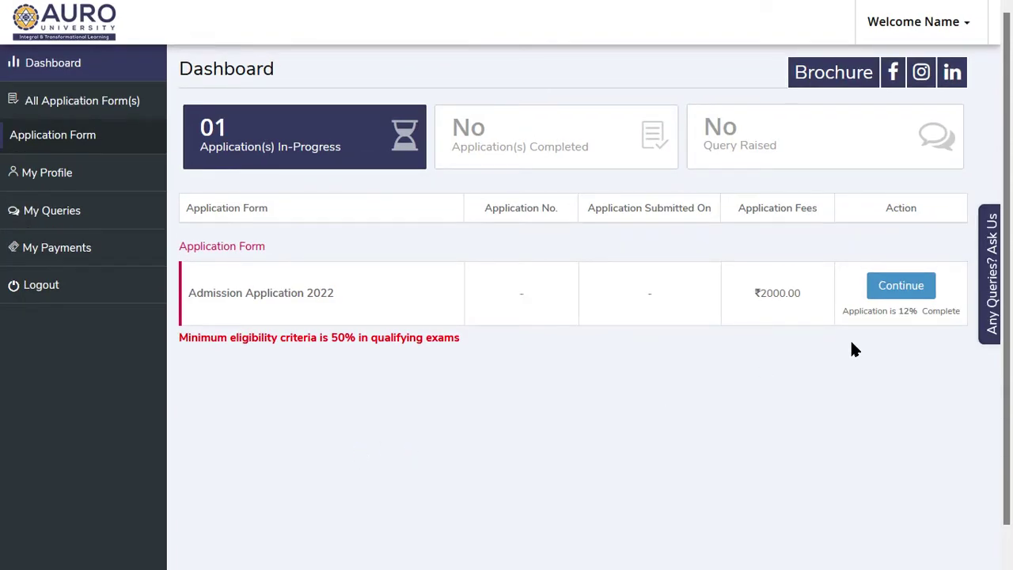
pyautogui.doubleClick(886, 313)
pyautogui.click(830, 396)
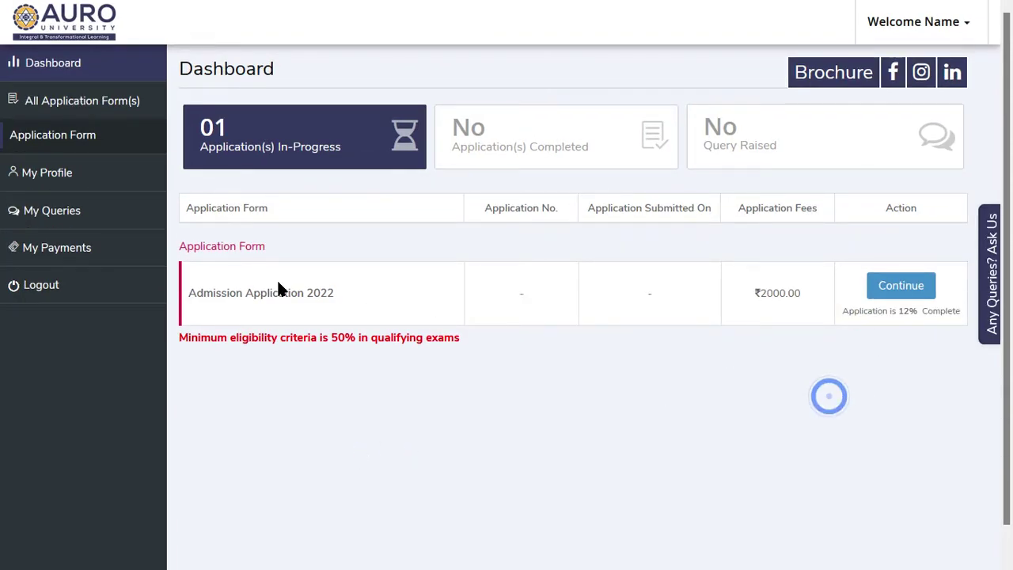
pyautogui.moveTo(260, 293); pyautogui.dragTo(620, 296)
pyautogui.moveTo(760, 295); pyautogui.dragTo(778, 293)
pyautogui.click(805, 419)
pyautogui.click(902, 286)
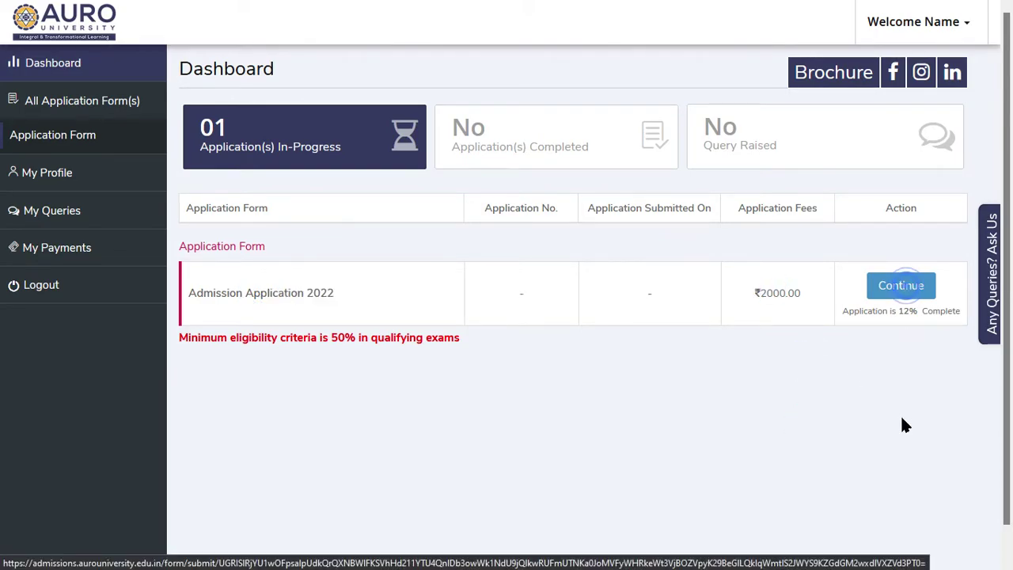
# Set the program applying for to School of Business in the course details
pyautogui.scroll(-3, 210, 313)
pyautogui.scroll(3, 143, 318)
pyautogui.scroll(-1, 212, 311)
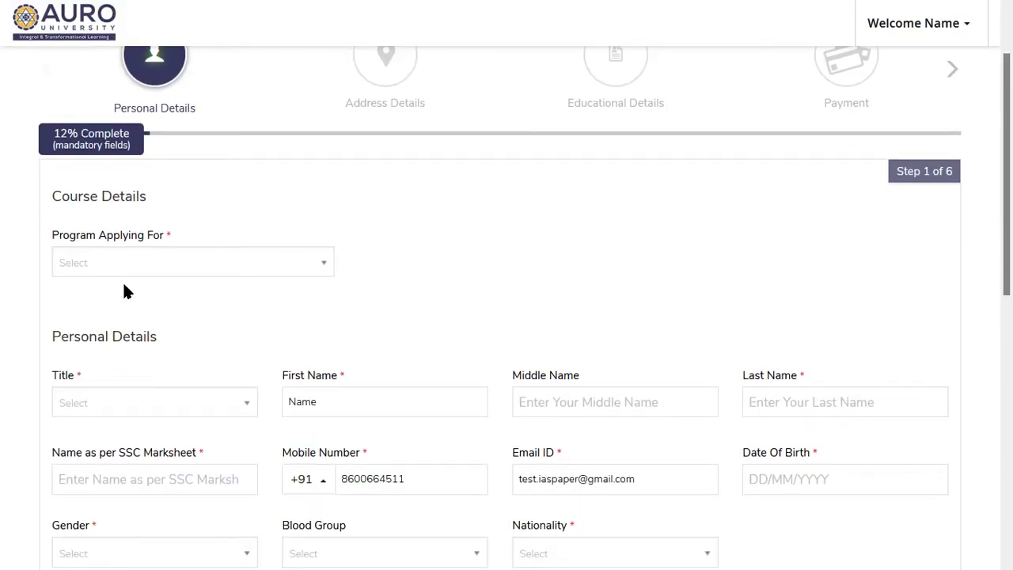
pyautogui.click(84, 267)
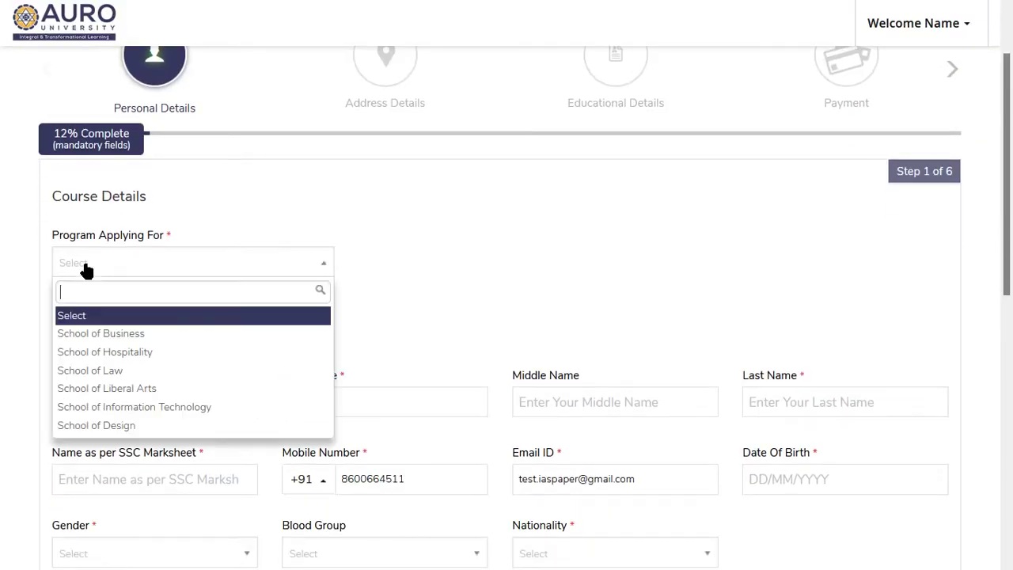
pyautogui.click(130, 336)
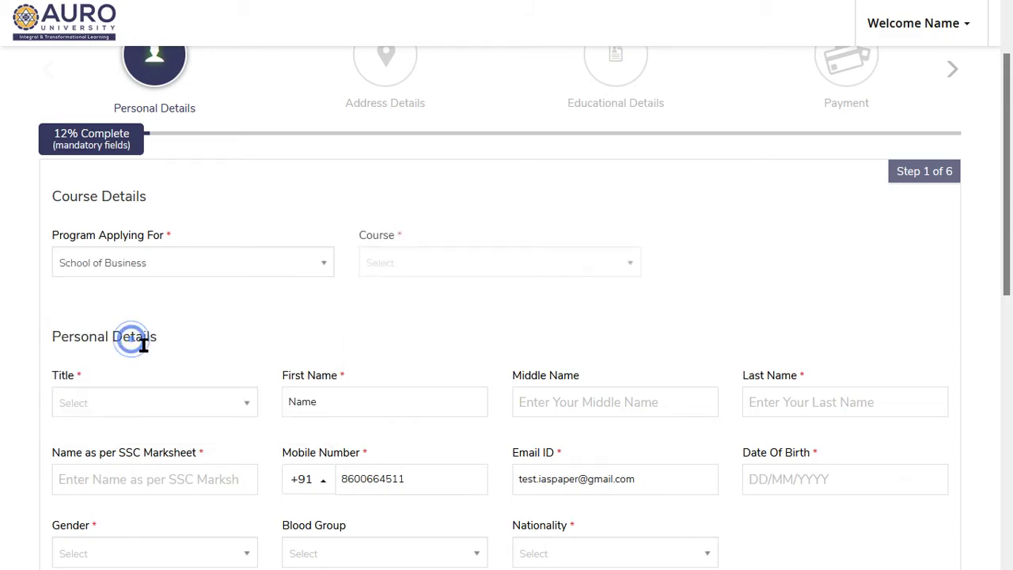
# Set the course to Bachelor of Commerce (Hons.) International in the course details
pyautogui.scroll(-2, 210, 296)
pyautogui.scroll(3, 351, 255)
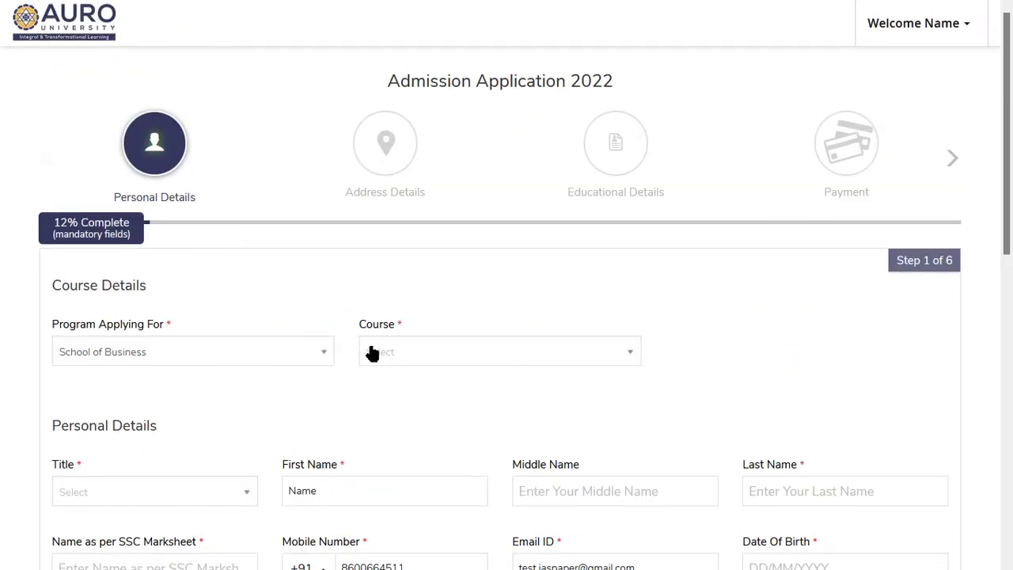
pyautogui.click(439, 358)
pyautogui.click(438, 356)
pyautogui.click(445, 356)
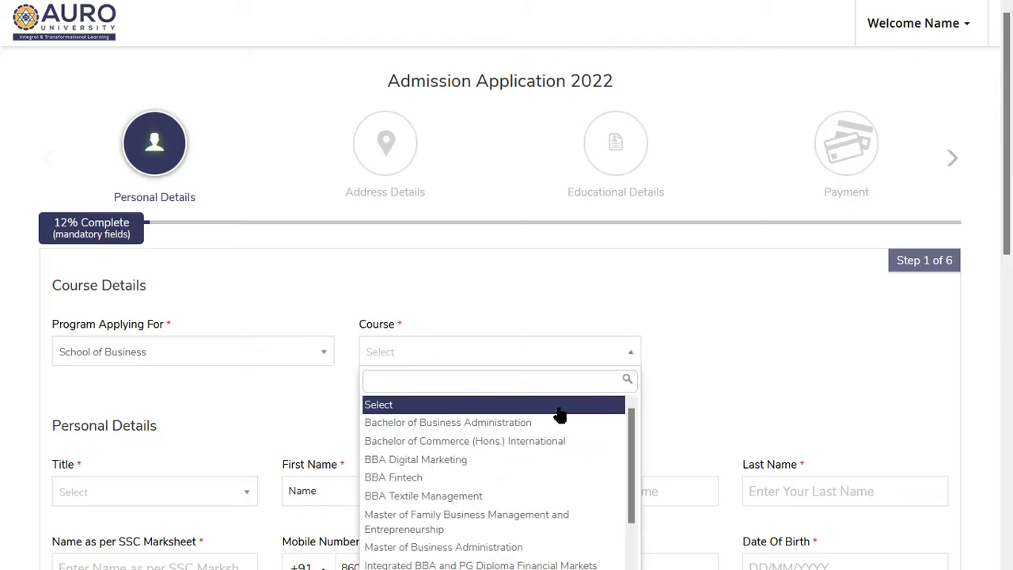
pyautogui.click(550, 404)
pyautogui.click(409, 352)
pyautogui.click(404, 441)
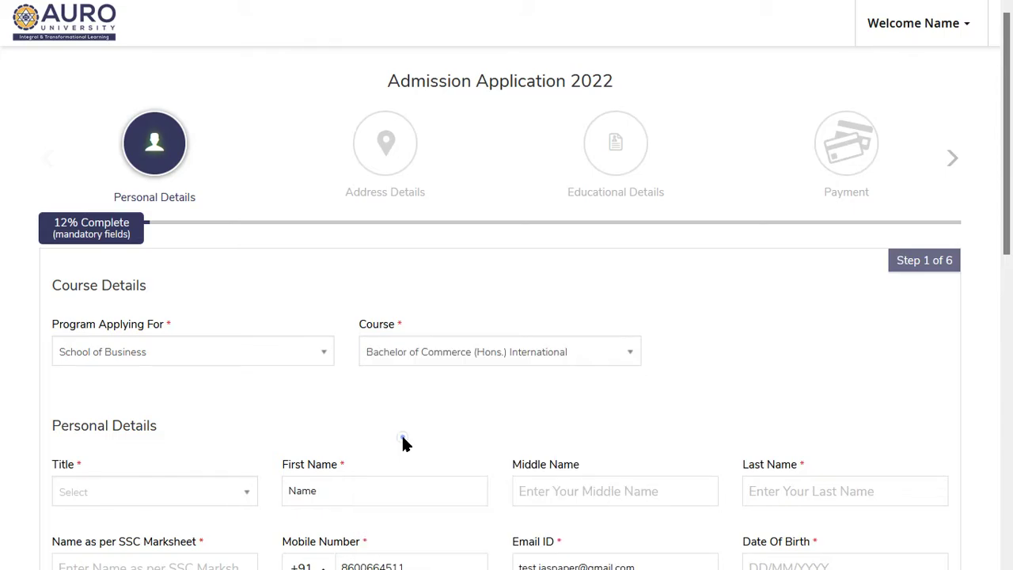
# Set the applicant's title to Mr in the personal details, leaving the name fields as they are
pyautogui.scroll(-3, 402, 396)
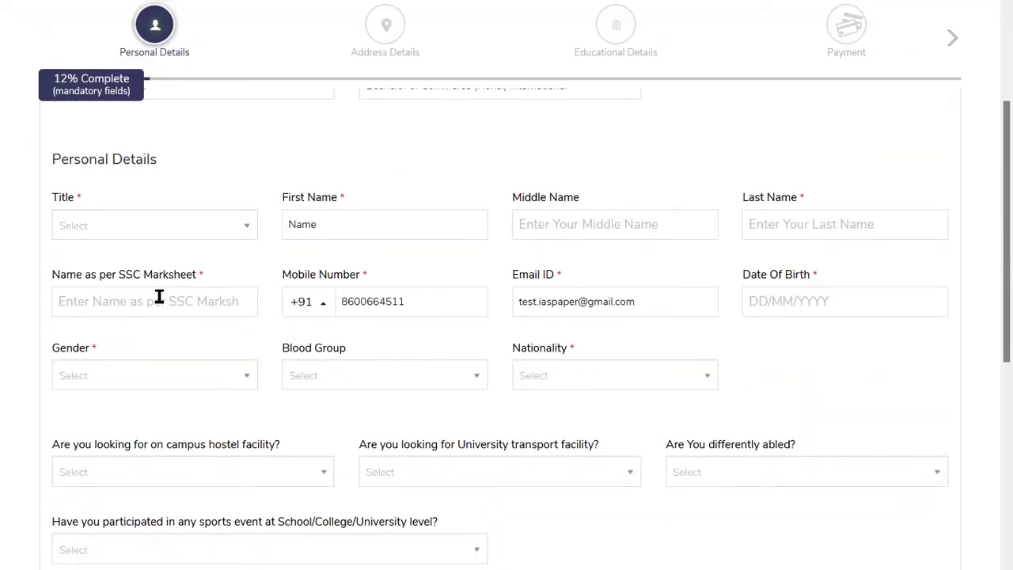
pyautogui.scroll(3, 158, 294)
pyautogui.scroll(-3, 195, 364)
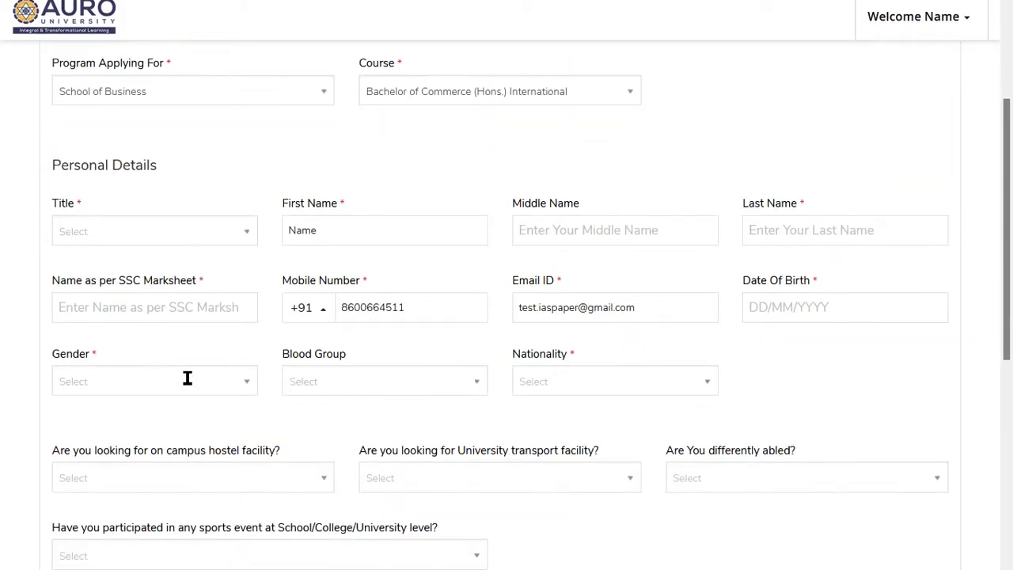
pyautogui.click(169, 226)
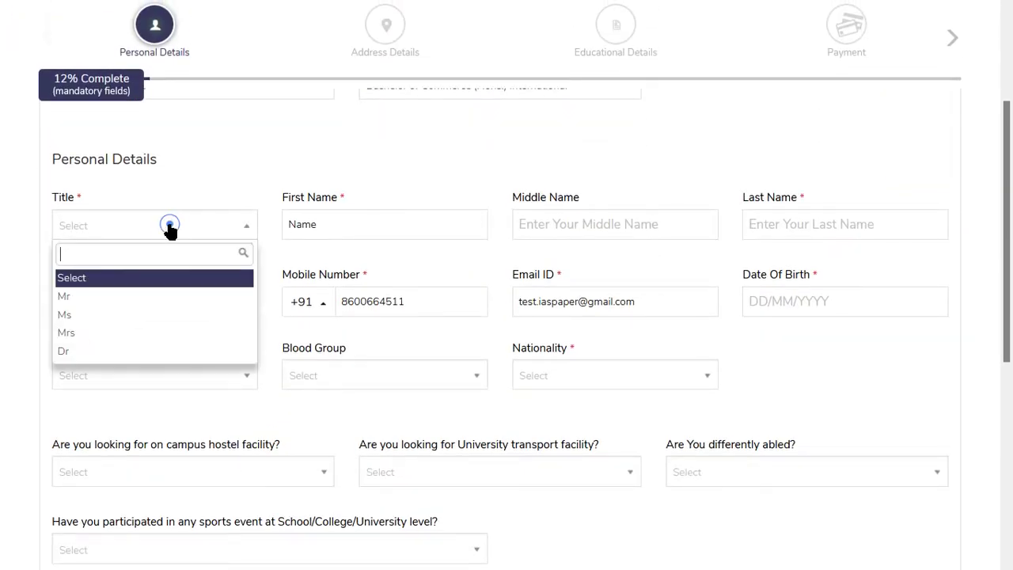
pyautogui.click(95, 296)
pyautogui.click(340, 227)
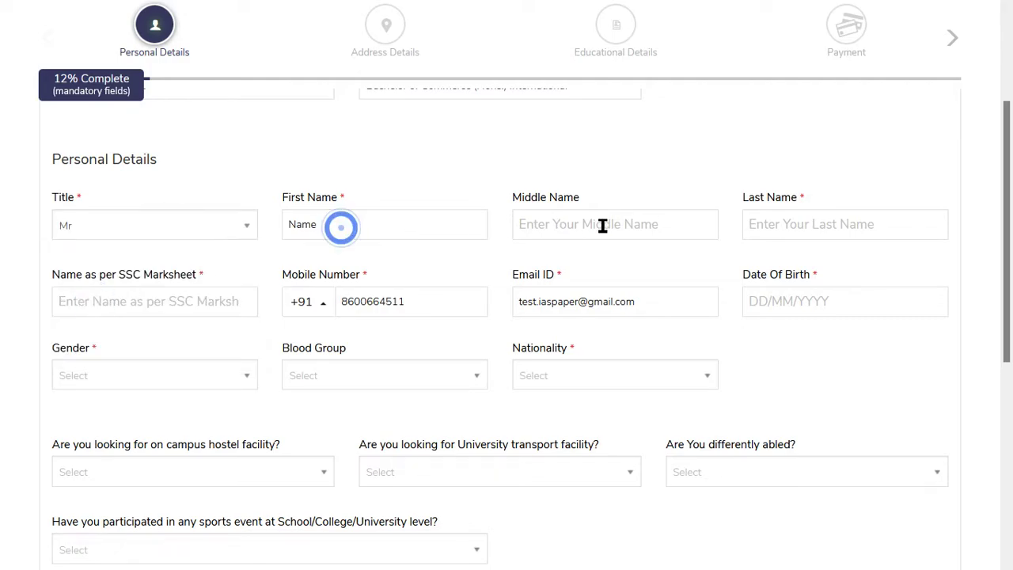
pyautogui.click(826, 226)
pyautogui.click(80, 304)
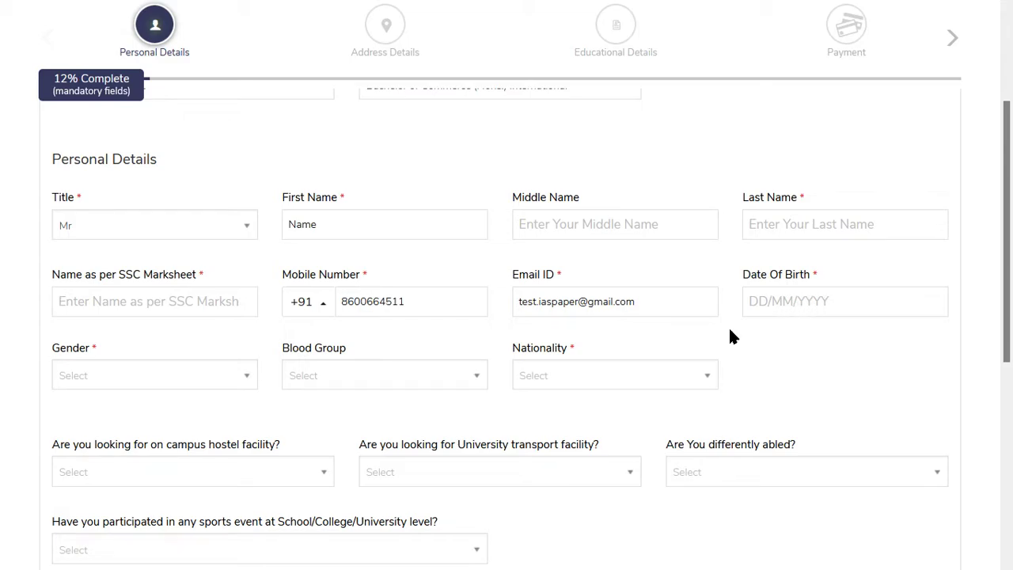
# Set the gender to Male, the blood group to A+ and the nationality to Indian
pyautogui.scroll(-1, 272, 377)
pyautogui.click(99, 289)
pyautogui.click(98, 355)
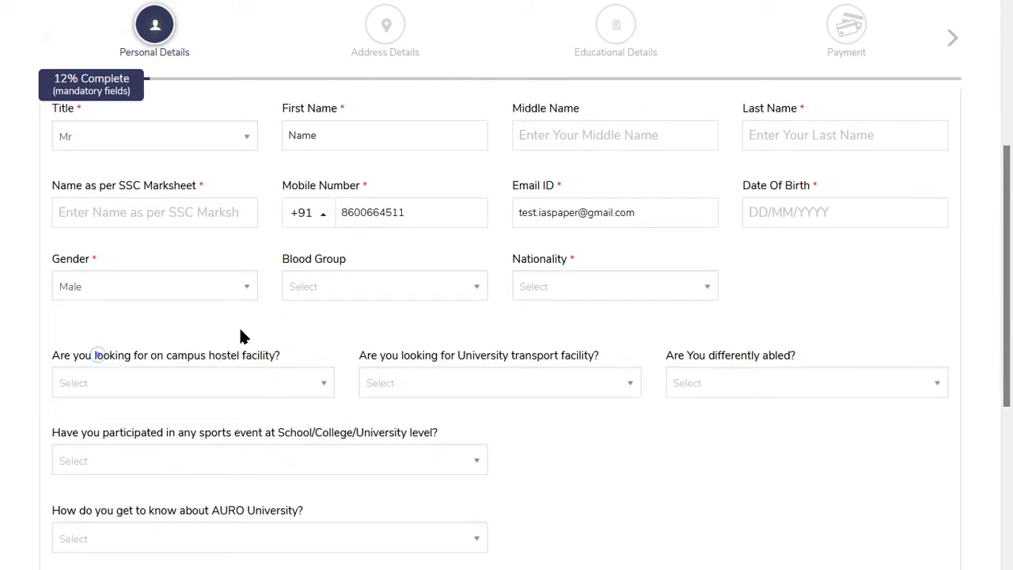
pyautogui.click(364, 285)
pyautogui.click(354, 362)
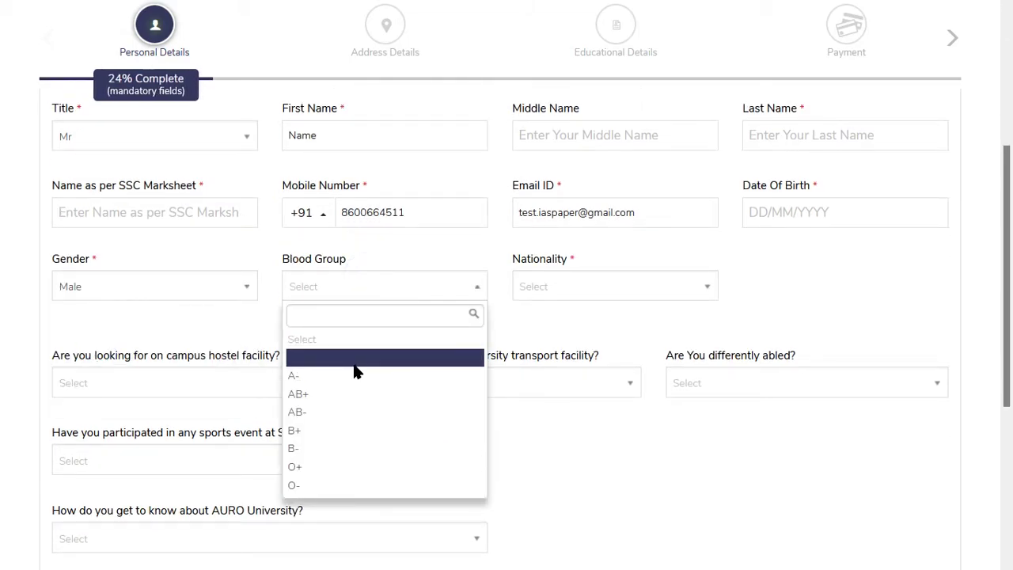
pyautogui.click(561, 288)
pyautogui.click(543, 356)
pyautogui.scroll(-1, 109, 307)
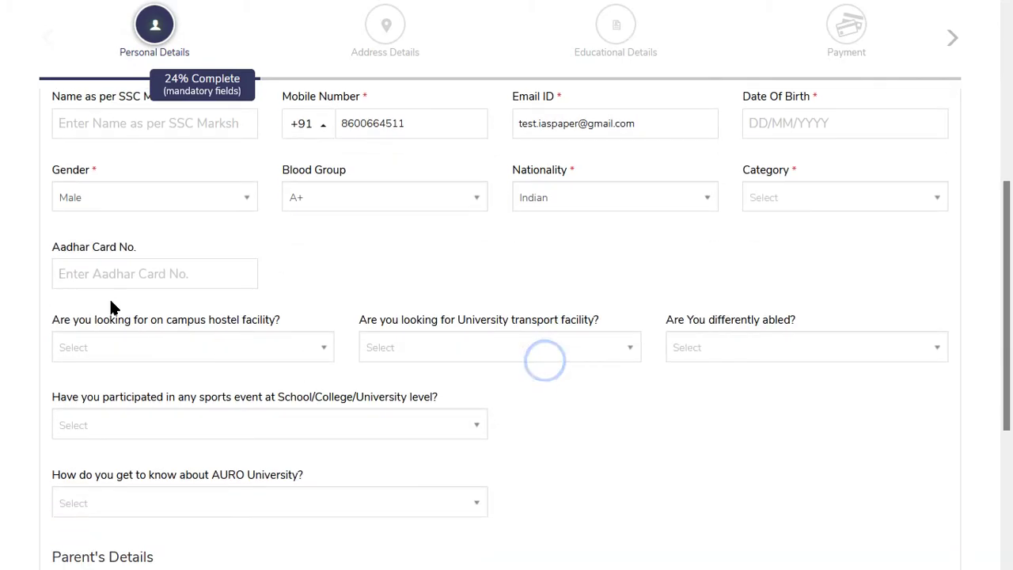
# Answer the on-campus hostel facility question with No
pyautogui.click(84, 270)
pyautogui.scroll(-1, 248, 316)
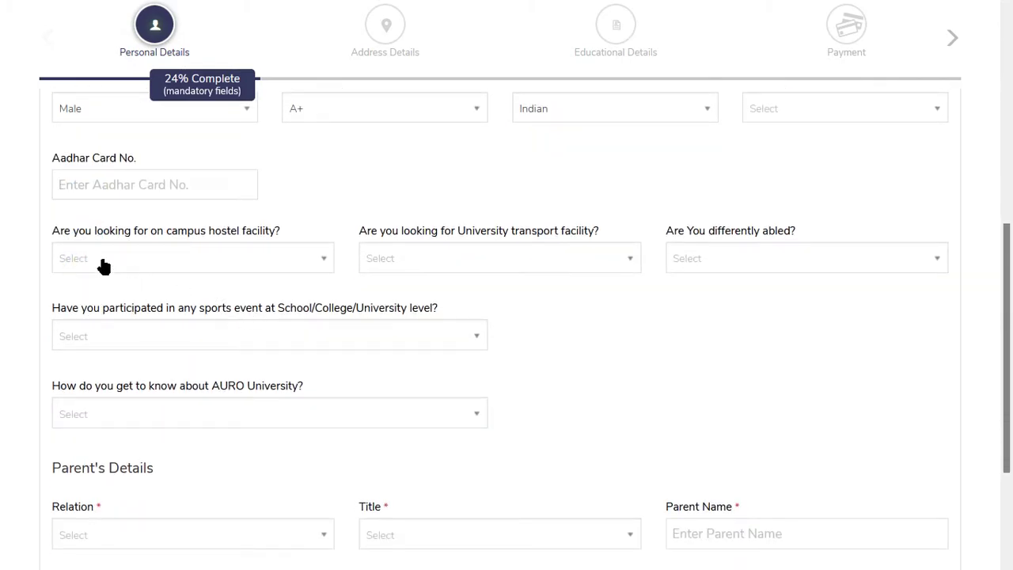
pyautogui.click(172, 272)
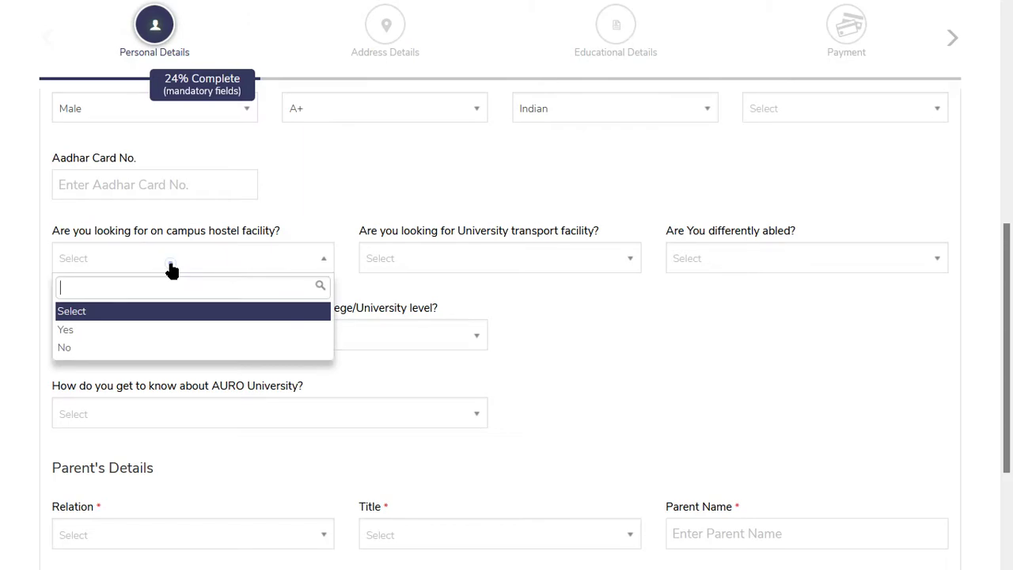
pyautogui.click(67, 327)
pyautogui.click(99, 264)
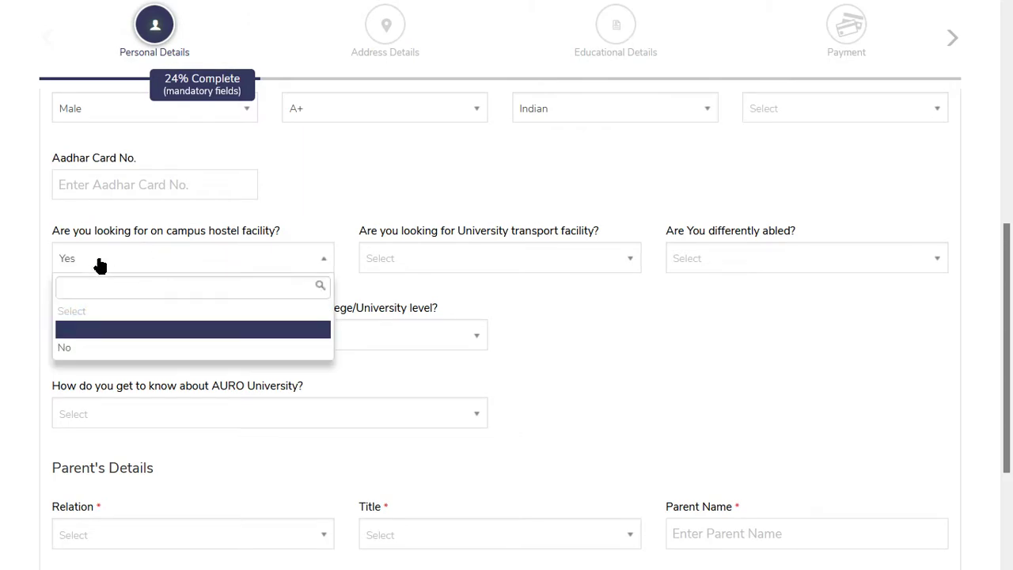
pyautogui.click(79, 349)
# Examine the answer choices for the university transport and differently abled questions without selecting any
pyautogui.click(432, 265)
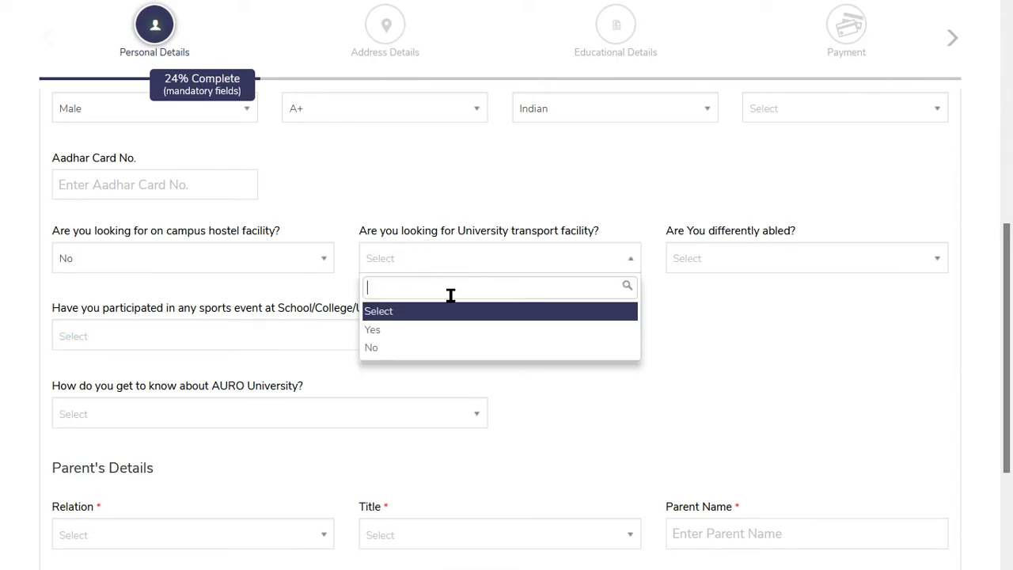
pyautogui.click(721, 337)
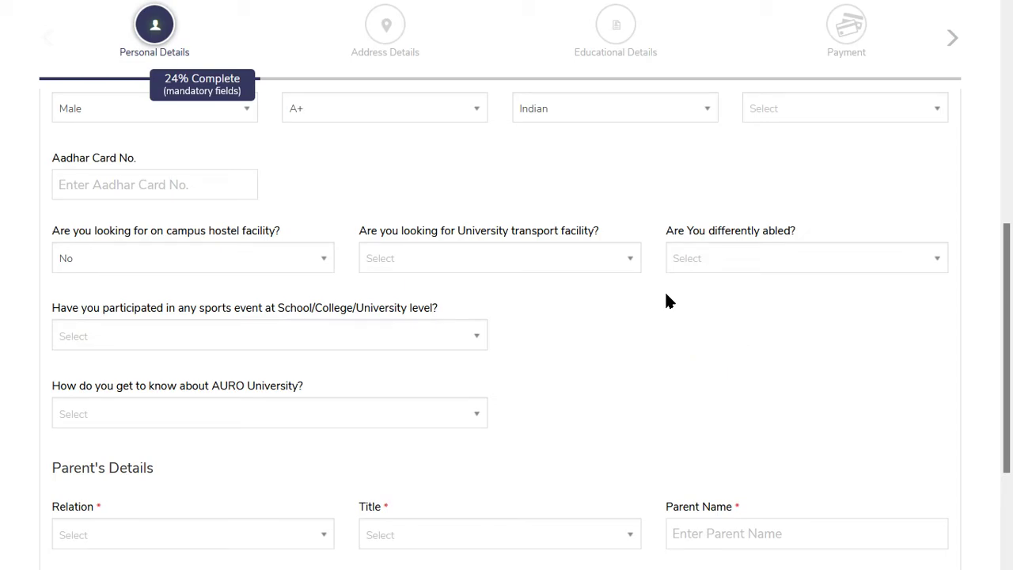
pyautogui.moveTo(689, 259); pyautogui.dragTo(792, 257)
pyautogui.click(720, 350)
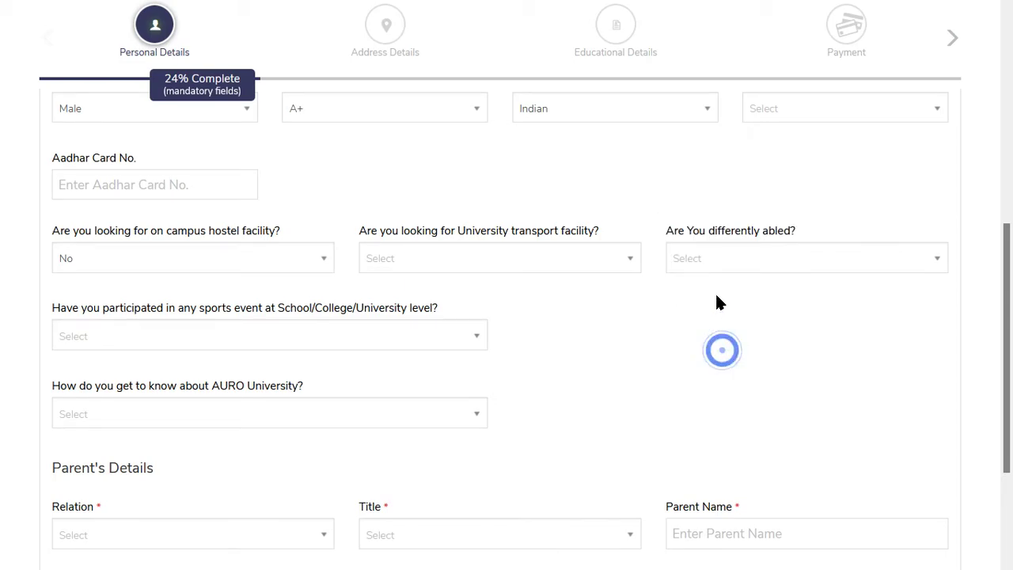
pyautogui.click(728, 261)
pyautogui.click(622, 335)
pyautogui.click(705, 256)
pyautogui.click(567, 341)
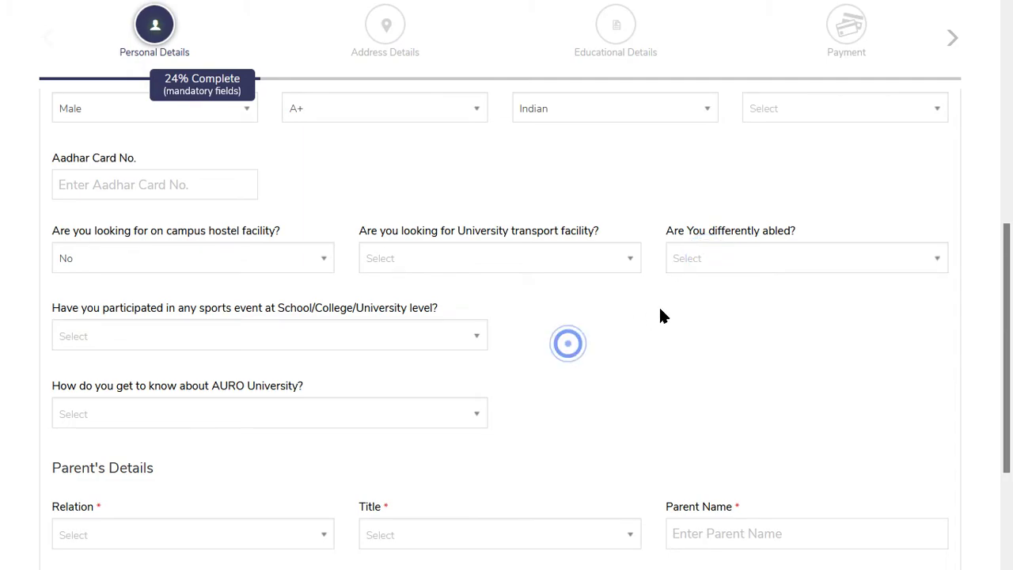
pyautogui.click(711, 267)
pyautogui.click(673, 373)
pyautogui.click(700, 259)
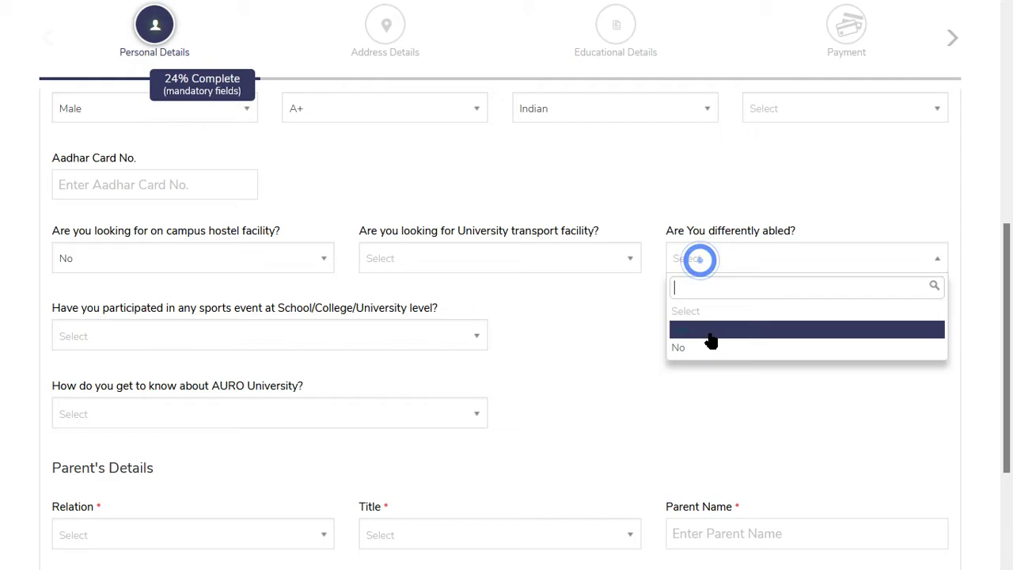
pyautogui.click(636, 340)
pyautogui.click(687, 257)
pyautogui.click(608, 342)
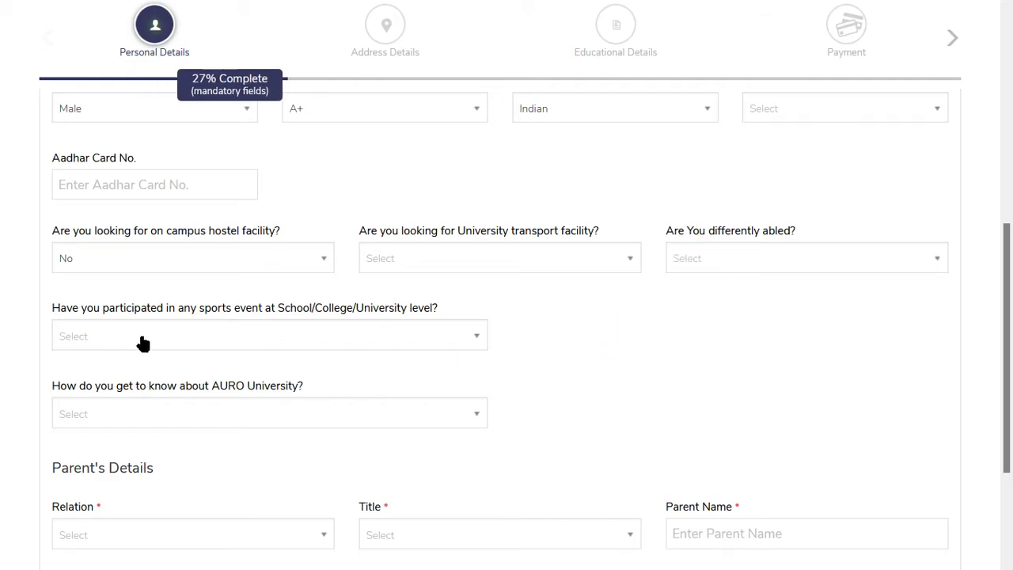
# Examine the answer choices for the question about school, college or university sports participation
pyautogui.click(359, 342)
pyautogui.click(562, 339)
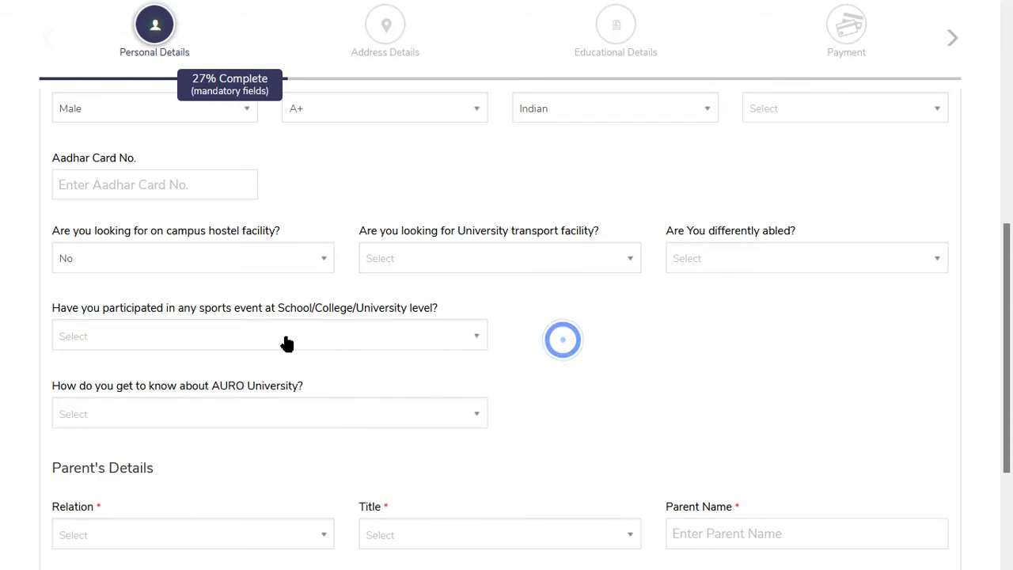
pyautogui.click(131, 343)
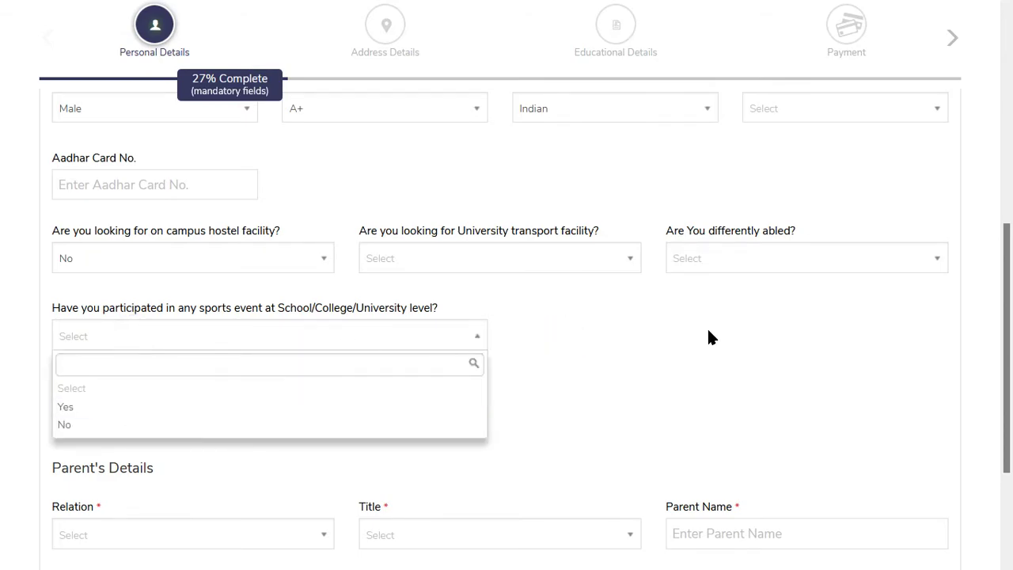
# Answer the sports event participation question with No and choose Social Media as the way of getting to know AURO University
pyautogui.click(710, 339)
pyautogui.scroll(-2, 411, 340)
pyautogui.click(71, 170)
pyautogui.click(97, 245)
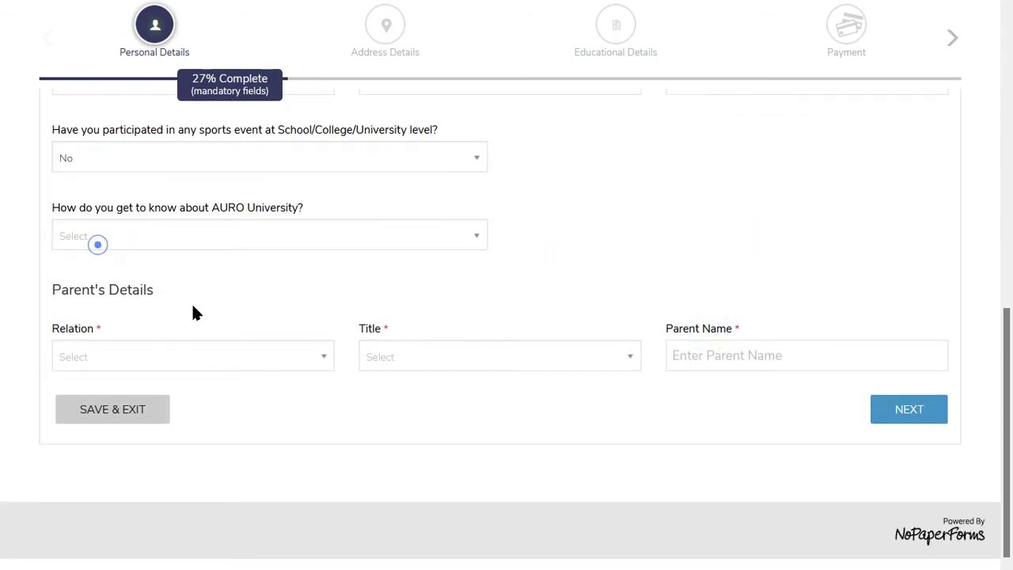
pyautogui.click(86, 232)
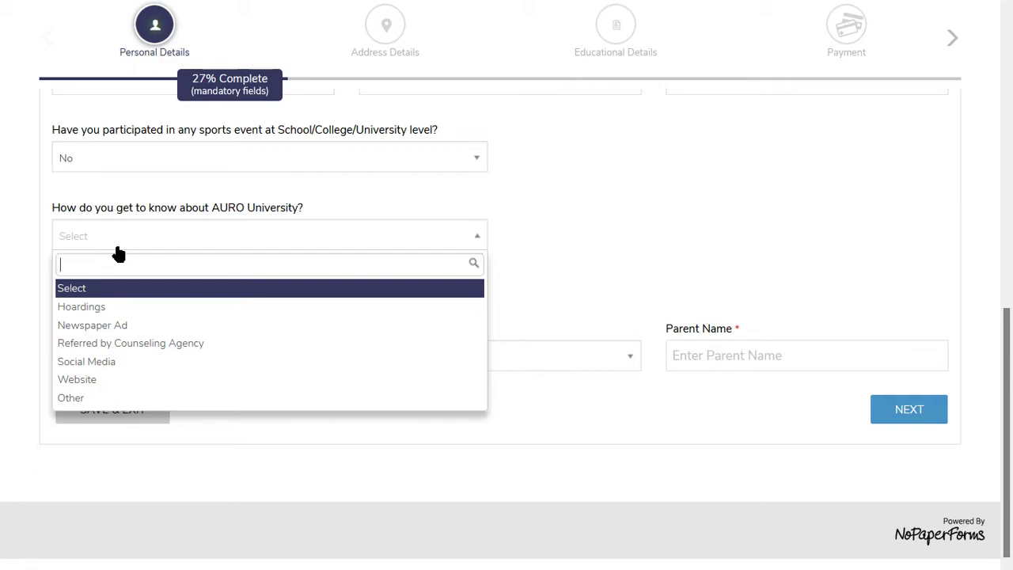
pyautogui.click(118, 361)
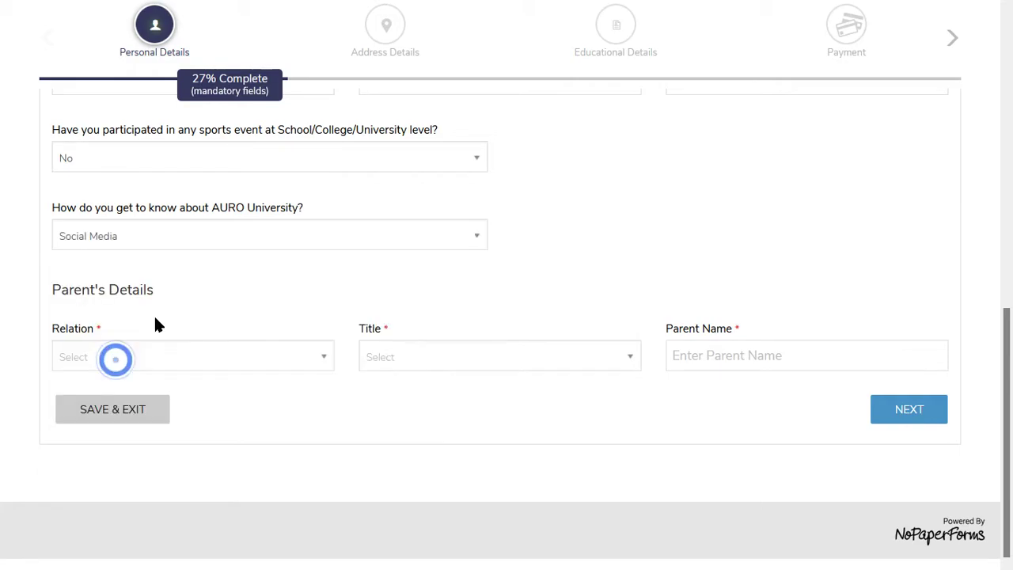
# In Parent's Details, set the relation to Father and the title to Mr
pyautogui.tripleClick(79, 293)
pyautogui.click(84, 357)
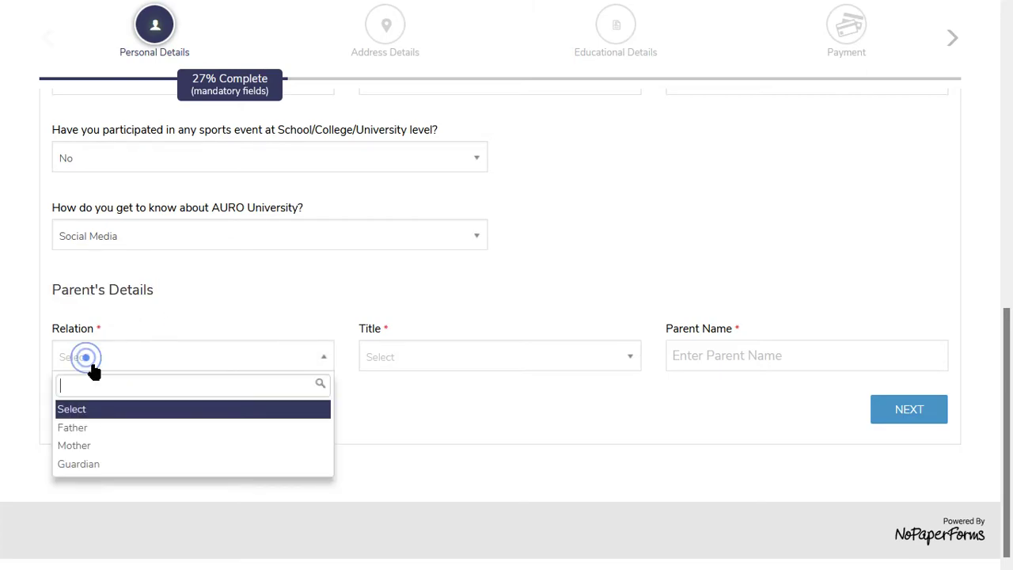
pyautogui.click(81, 428)
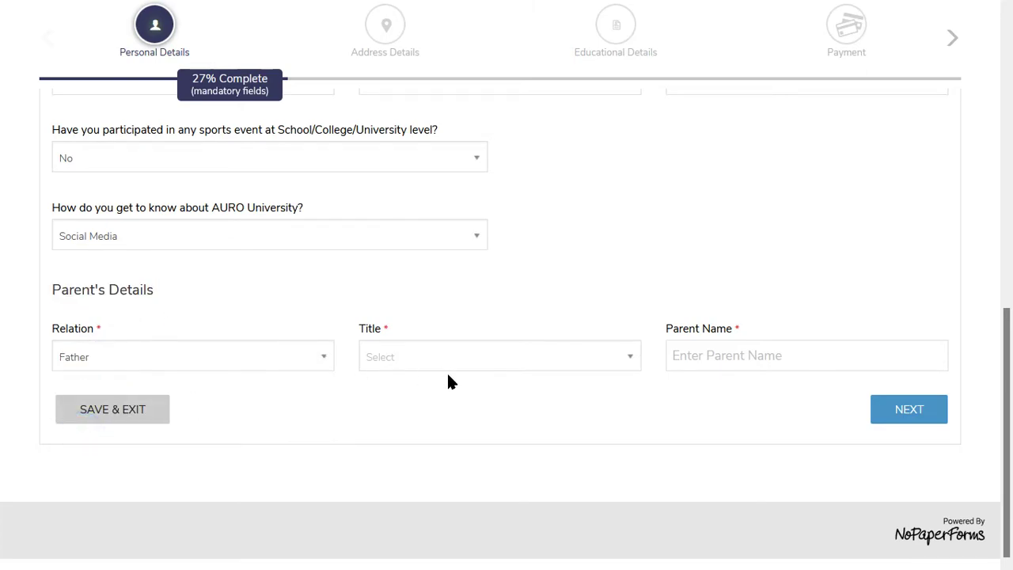
pyautogui.click(421, 359)
pyautogui.click(419, 430)
# Go through the parent's name, email address and mobile number fields and continue to the Address Details step
pyautogui.click(739, 363)
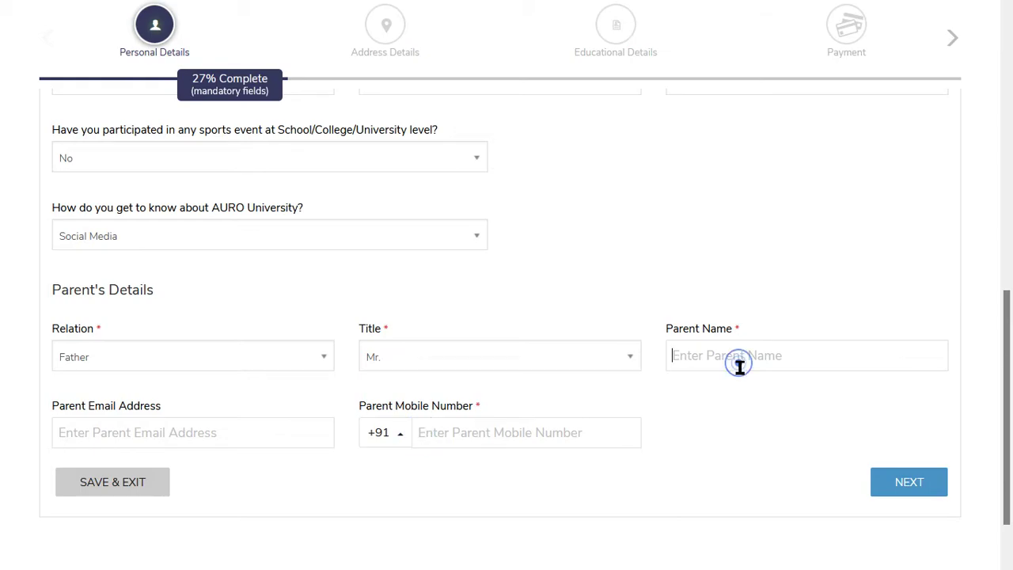
pyautogui.click(168, 436)
pyautogui.click(513, 441)
pyautogui.click(890, 484)
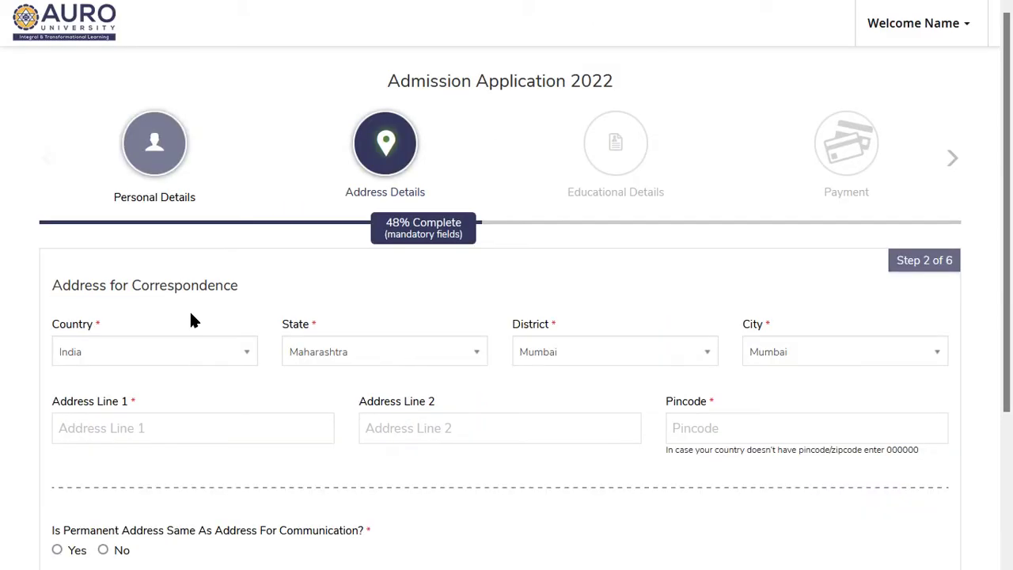
# Examine the correspondence address fields, including the address lines and pincode, and the question about the permanent address
pyautogui.moveTo(90, 299); pyautogui.dragTo(240, 292)
pyautogui.click(184, 286)
pyautogui.scroll(-1, 640, 328)
pyautogui.click(745, 339)
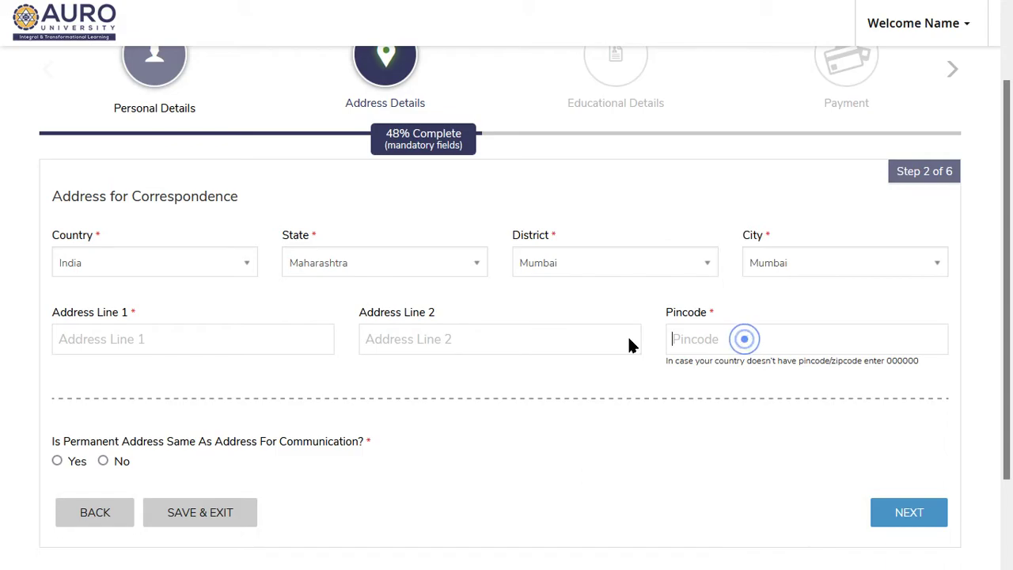
pyautogui.scroll(-1, 625, 339)
pyautogui.moveTo(49, 339); pyautogui.dragTo(290, 359)
pyautogui.click(290, 359)
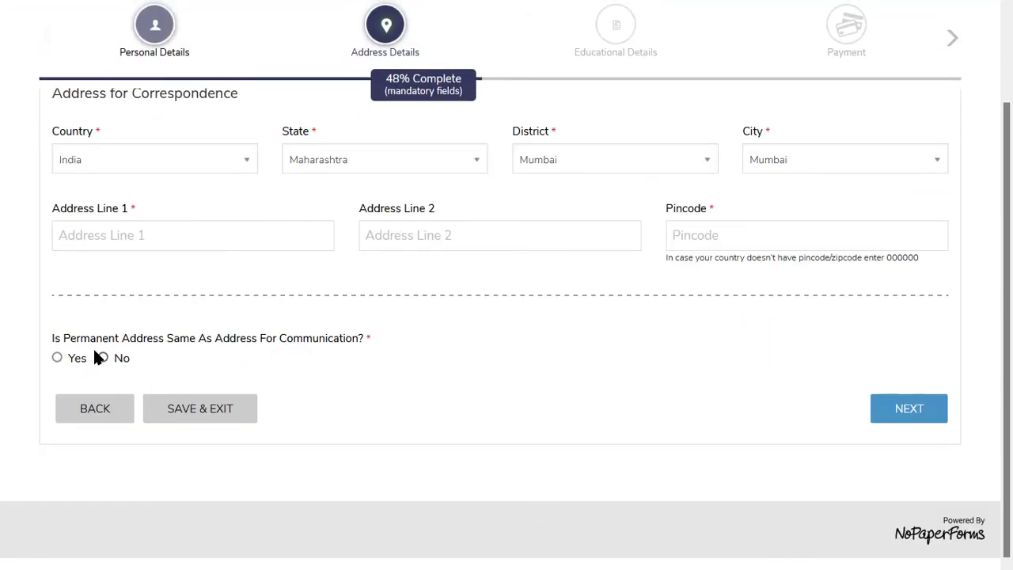
pyautogui.moveTo(178, 346); pyautogui.dragTo(344, 344)
pyautogui.click(339, 381)
pyautogui.doubleClick(294, 342)
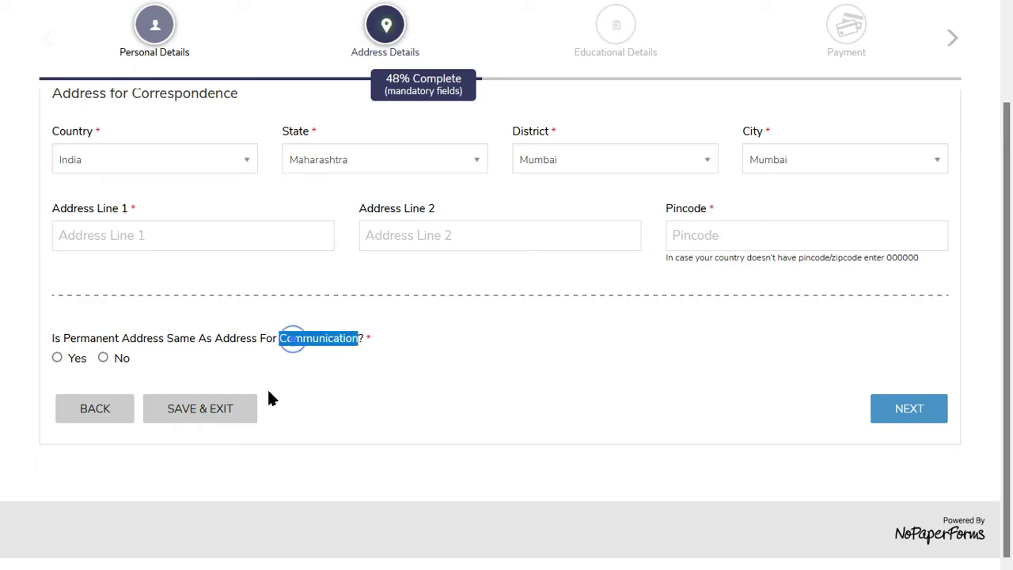
# Try answering No to whether the permanent address matches the communication address and examine the Permanent Address fields
pyautogui.click(54, 356)
pyautogui.click(104, 359)
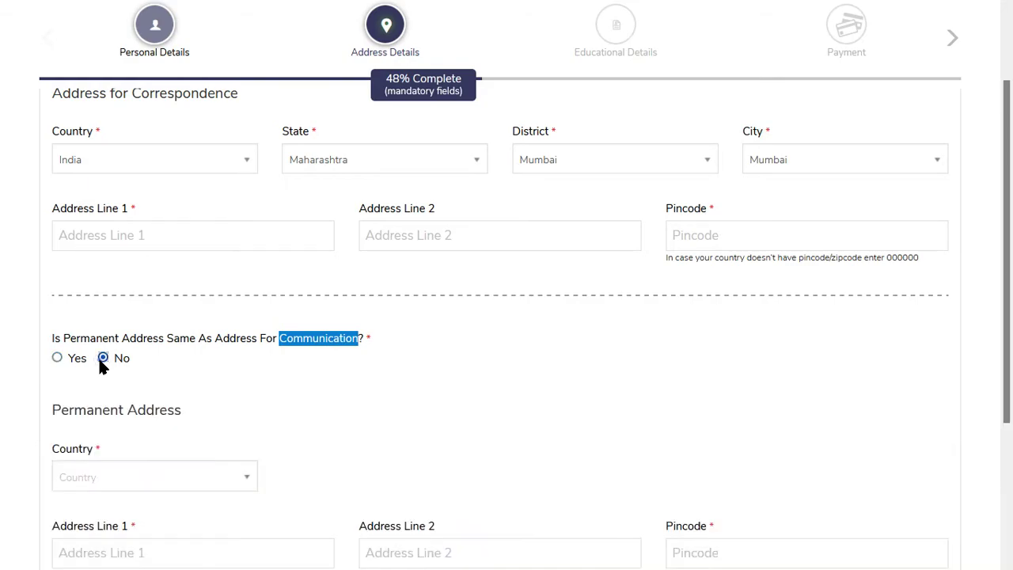
pyautogui.scroll(-3, 190, 348)
pyautogui.click(90, 269)
pyautogui.click(97, 269)
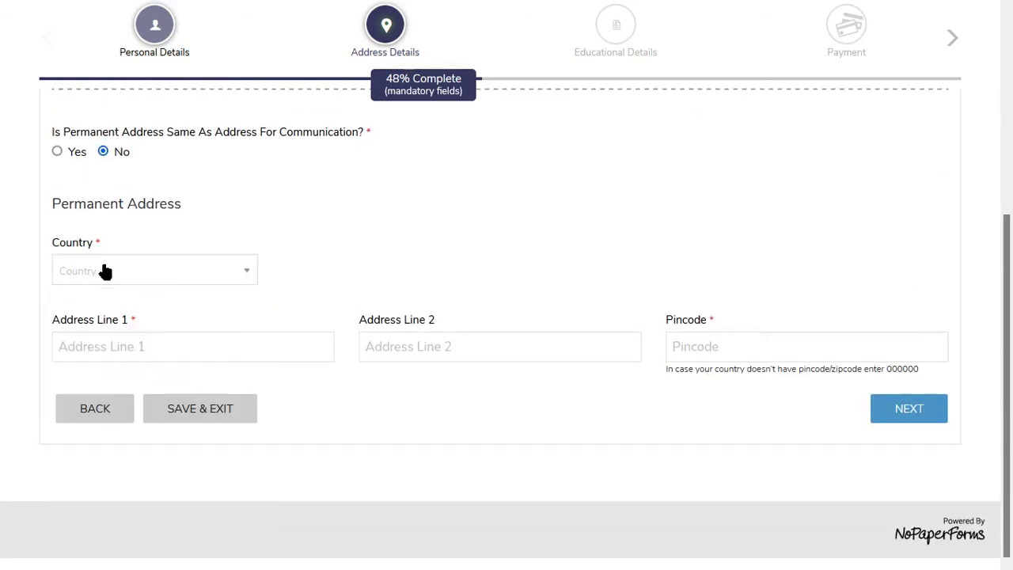
# Mark the permanent address as the same as the communication address with Yes and continue to the Educational Details step
pyautogui.scroll(1, 102, 262)
pyautogui.click(58, 242)
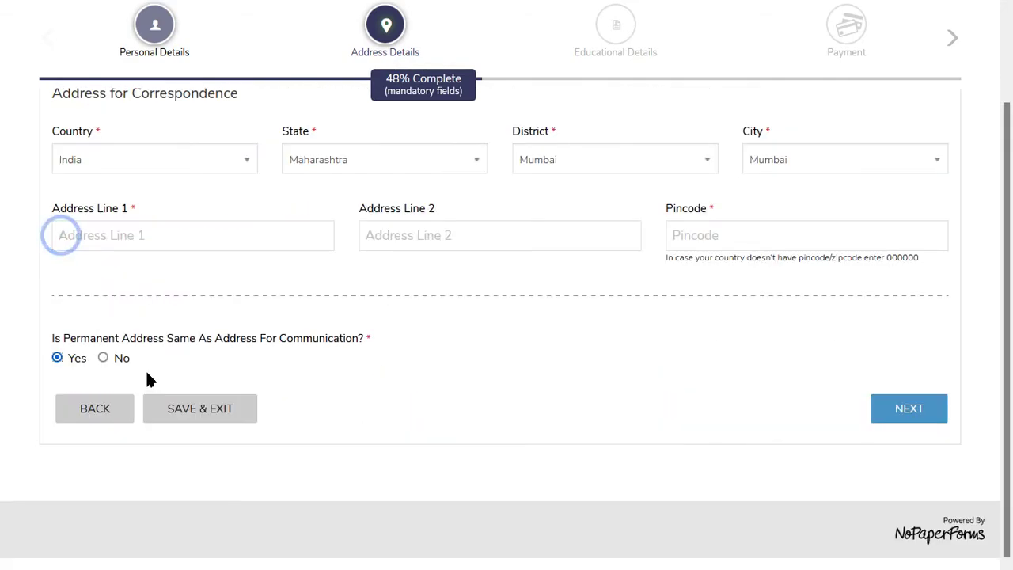
pyautogui.click(911, 414)
# Set the 10th/SSC board to Maharastra State Board Of Secondary And Higher Secondary Education
pyautogui.tripleClick(80, 287)
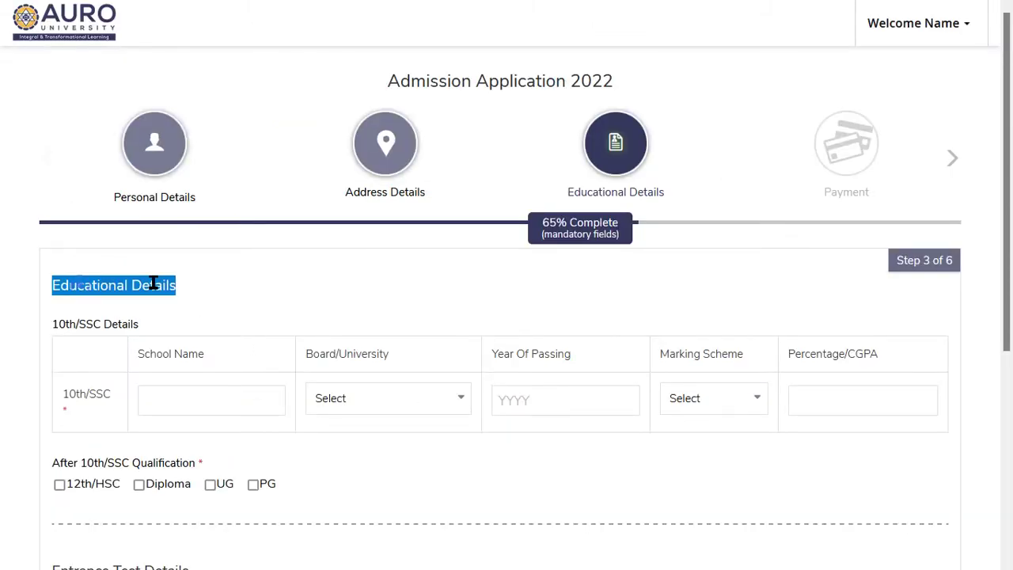
pyautogui.scroll(-3, 175, 267)
pyautogui.scroll(1, 171, 229)
pyautogui.click(177, 229)
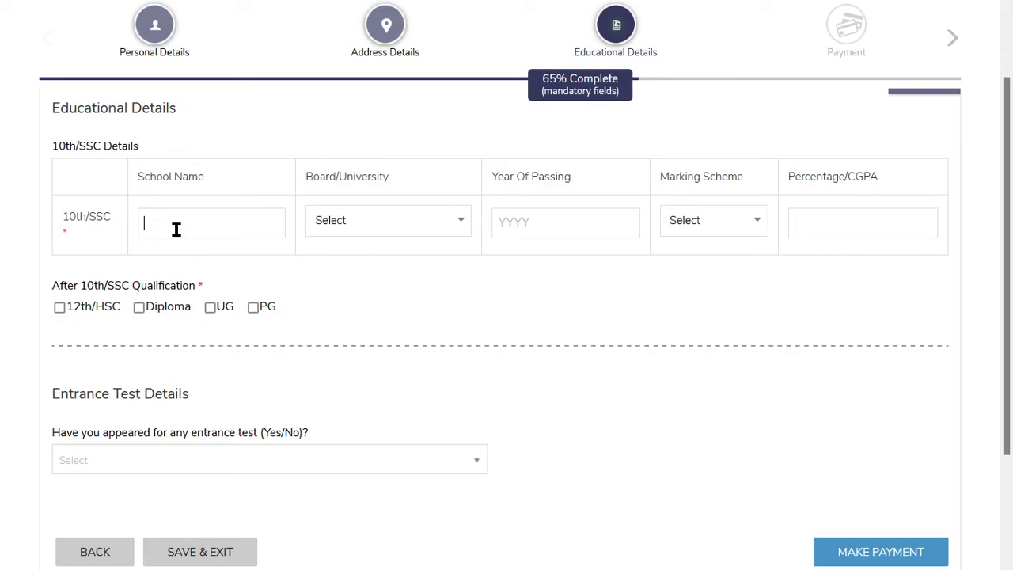
pyautogui.click(425, 220)
pyautogui.scroll(-2, 376, 365)
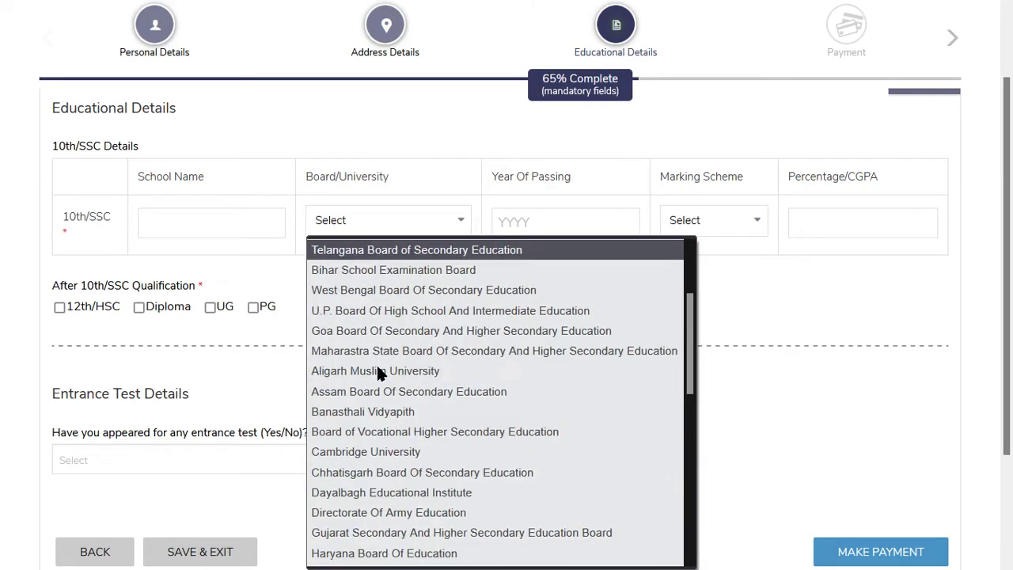
pyautogui.click(378, 369)
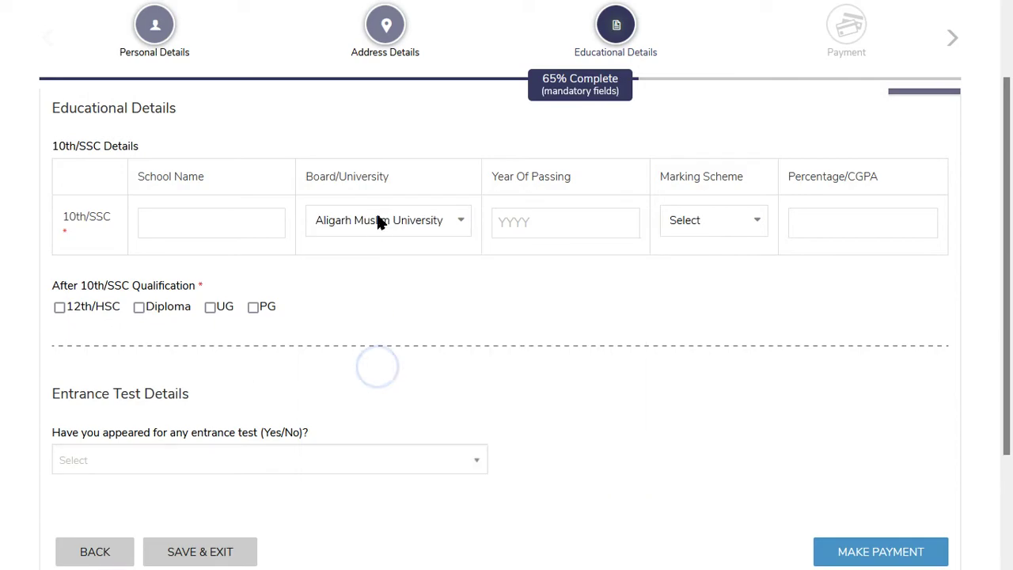
pyautogui.click(378, 221)
pyautogui.click(362, 472)
# Set the 10th/SSC year of passing to 2010 and the marking scheme to Percentage with a score of 78
pyautogui.click(519, 228)
pyautogui.click(509, 256)
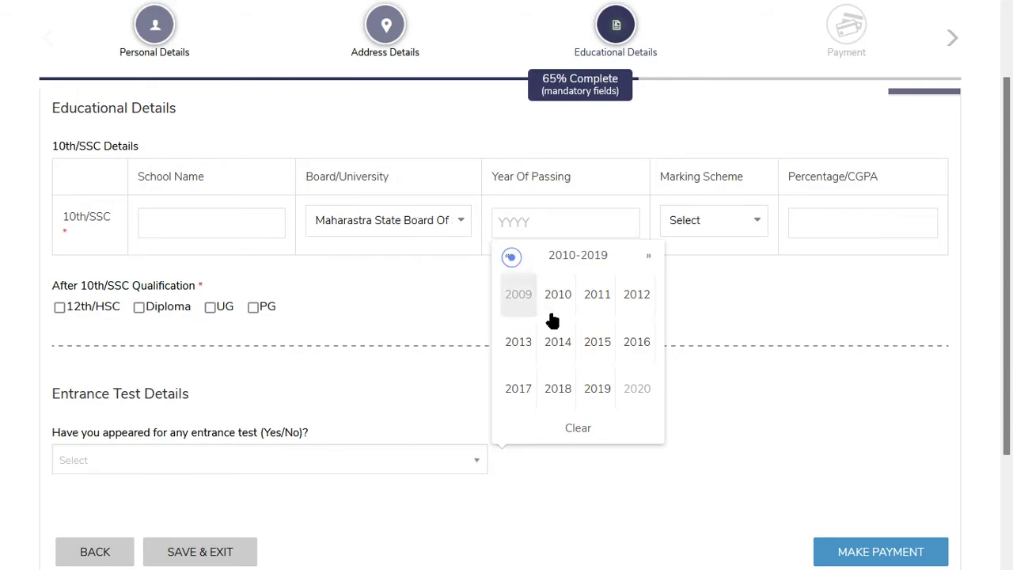
pyautogui.click(565, 305)
pyautogui.click(684, 221)
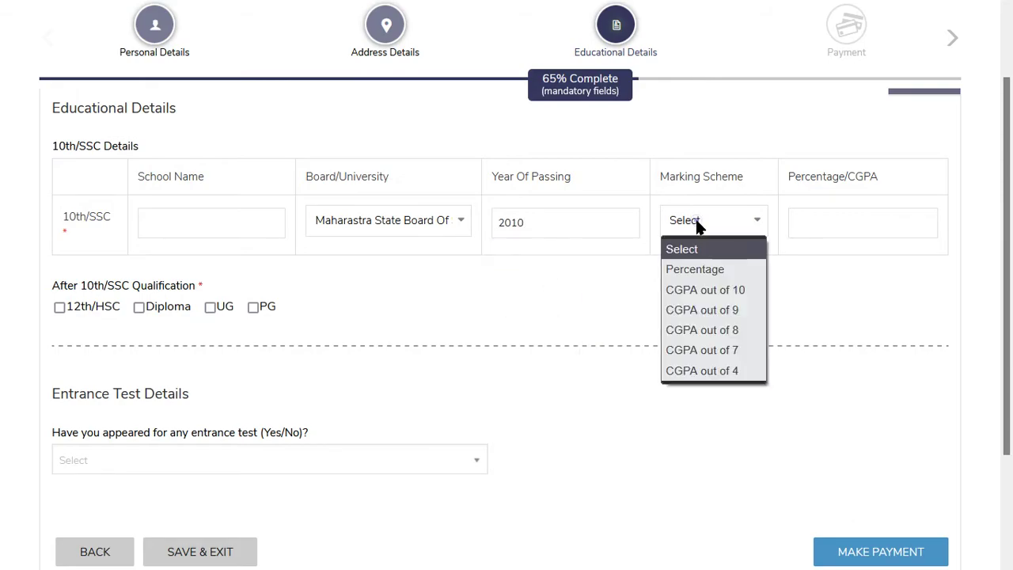
pyautogui.click(707, 270)
pyautogui.click(813, 221)
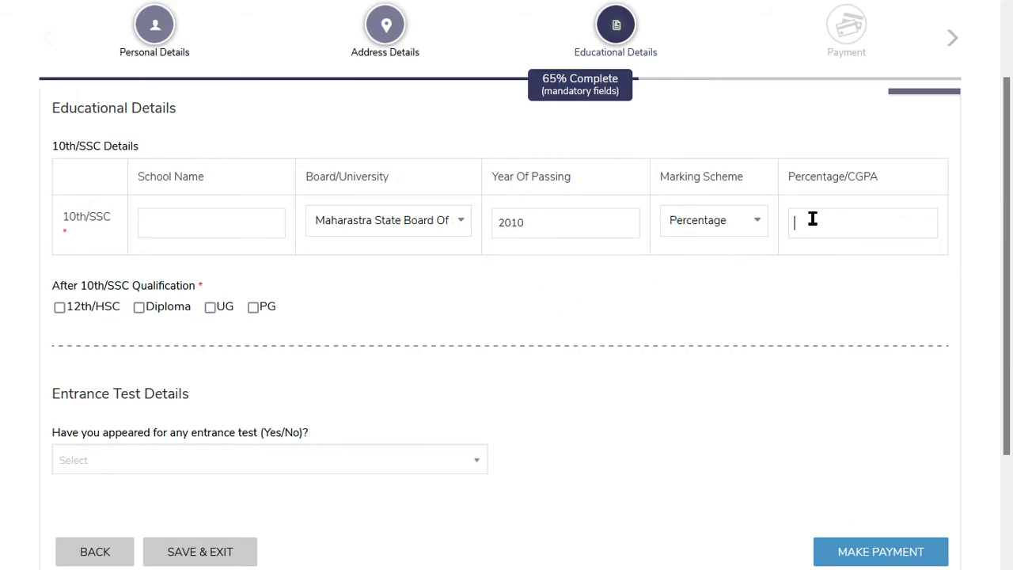
pyautogui.click(388, 314)
# Select 12th/HSC as the qualification after 10th/SSC and review the 12th/HSC Details table
pyautogui.click(59, 308)
pyautogui.scroll(-1, 59, 310)
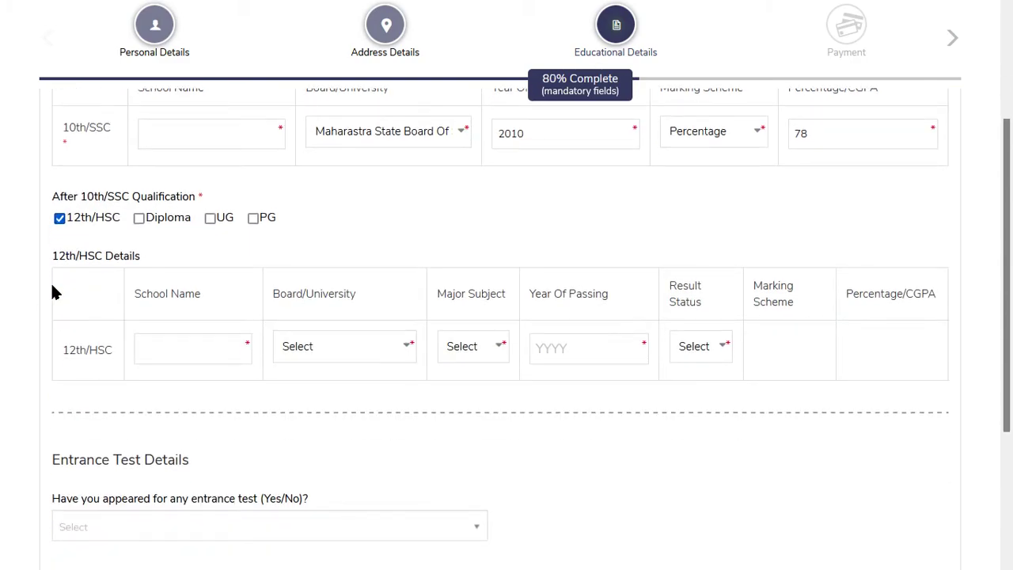
pyautogui.moveTo(52, 255); pyautogui.dragTo(140, 255)
pyautogui.click(120, 256)
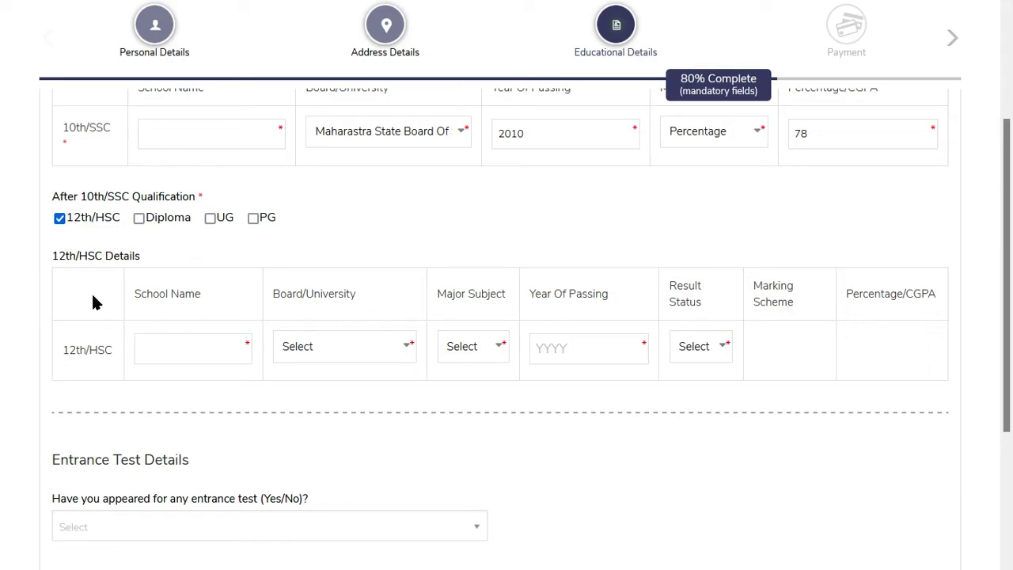
pyautogui.moveTo(60, 255); pyautogui.dragTo(140, 255)
pyautogui.click(111, 254)
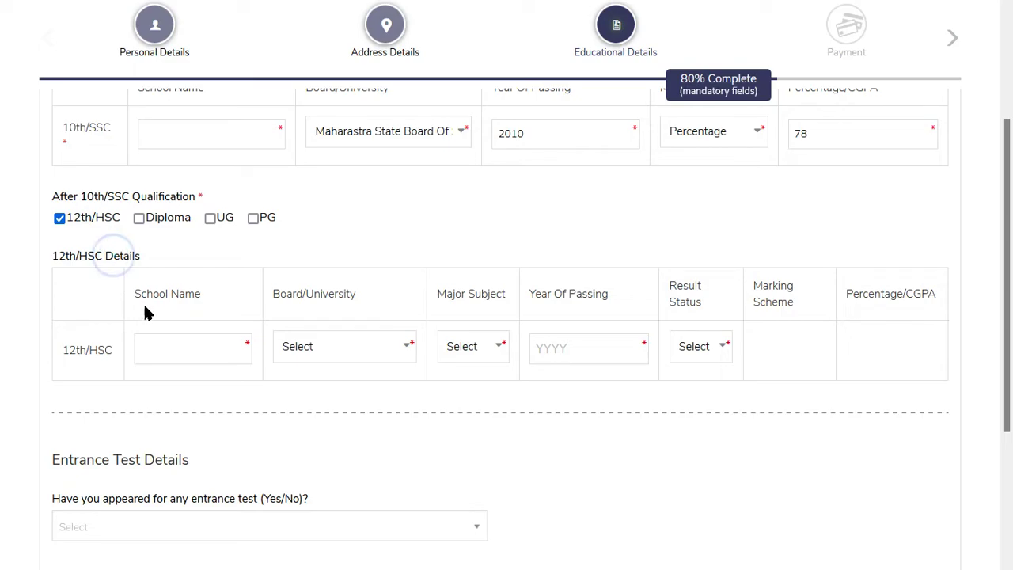
# Set the 12th/HSC board to Maharastra State Board Of Secondary And Higher Secondary Education and the major subject to Commerce
pyautogui.click(172, 347)
pyautogui.click(321, 347)
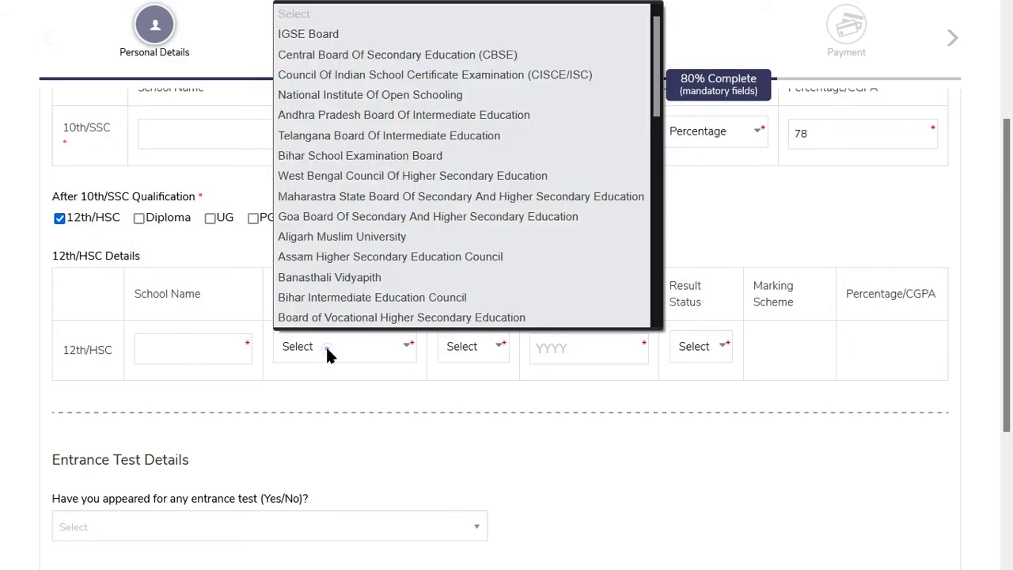
pyautogui.click(348, 195)
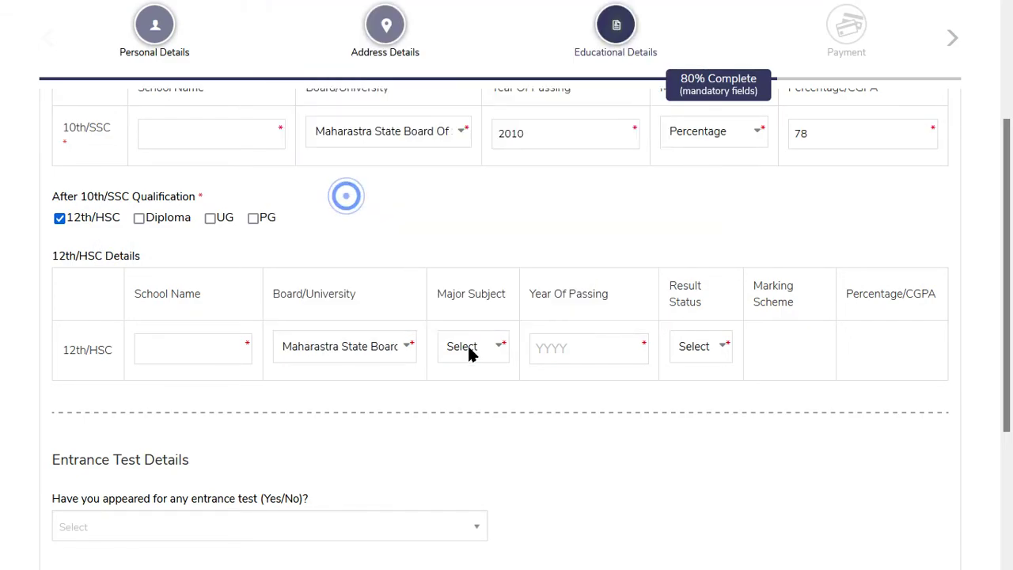
pyautogui.click(471, 351)
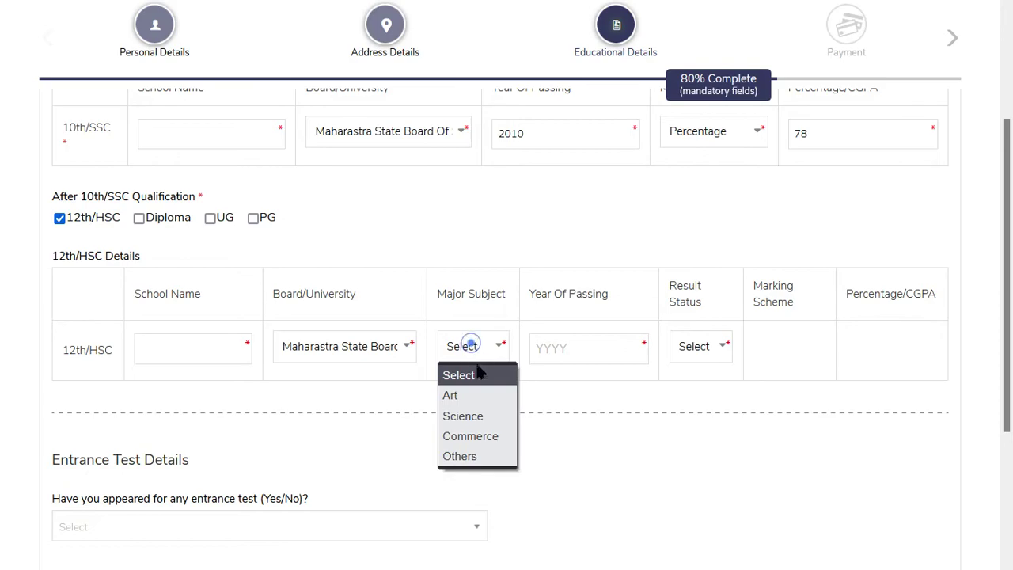
pyautogui.click(483, 436)
# Set the 12th/HSC year of passing to 2012 and the result status to Declared
pyautogui.click(600, 342)
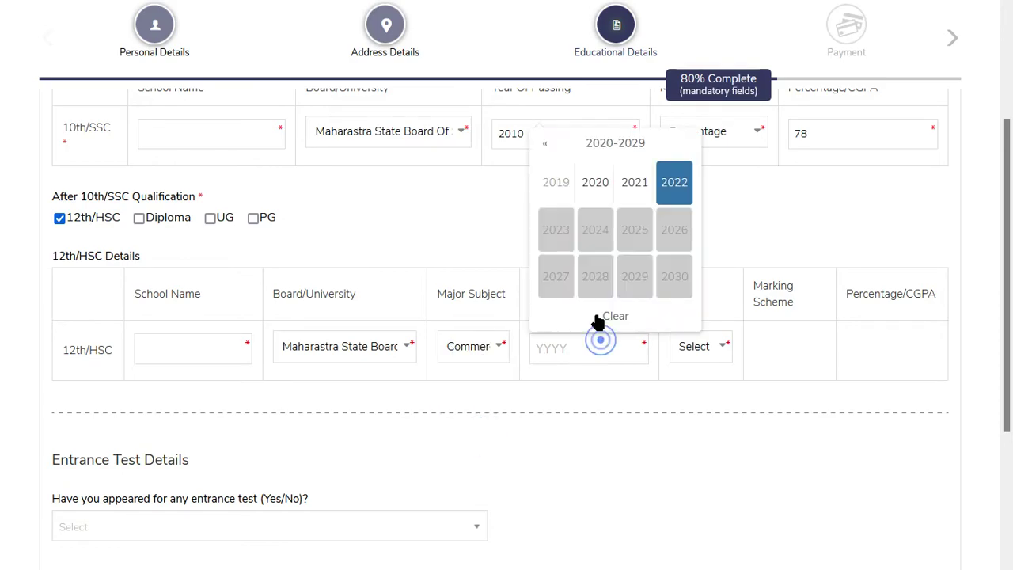
pyautogui.click(546, 143)
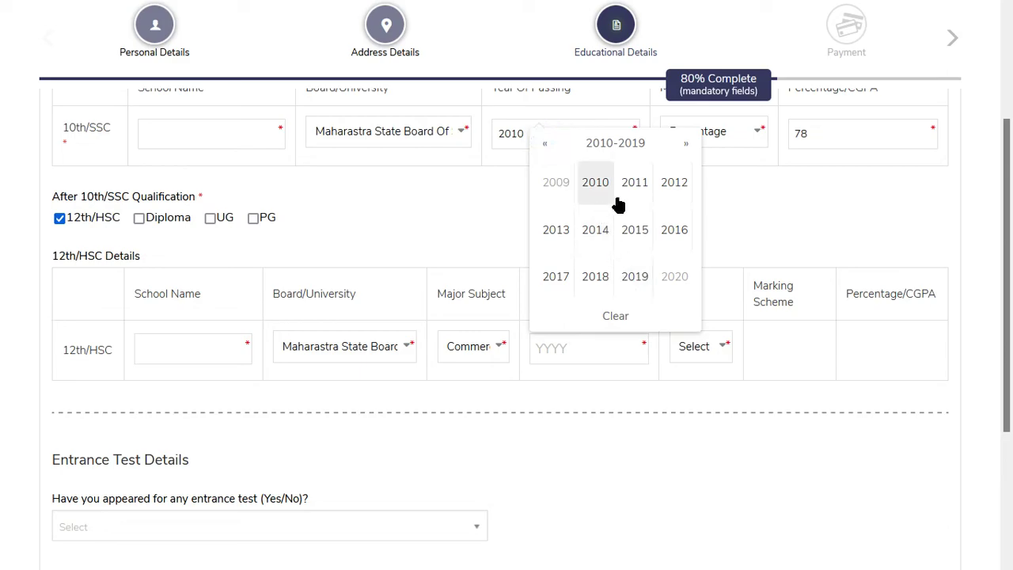
pyautogui.click(675, 182)
pyautogui.click(697, 347)
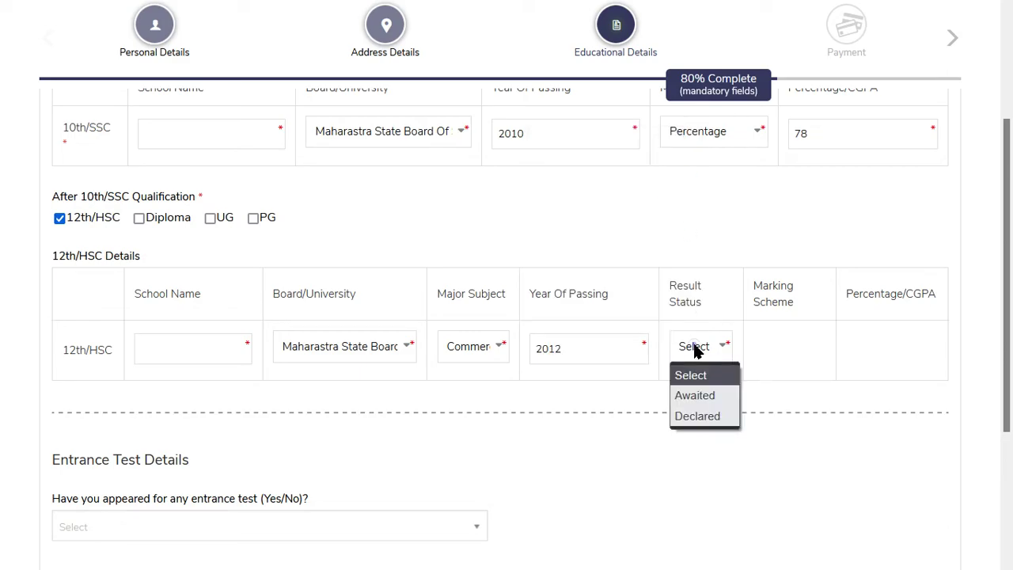
pyautogui.click(709, 416)
# Set the 12th/HSC marking scheme to Percentage and enter a score of 68
pyautogui.click(746, 348)
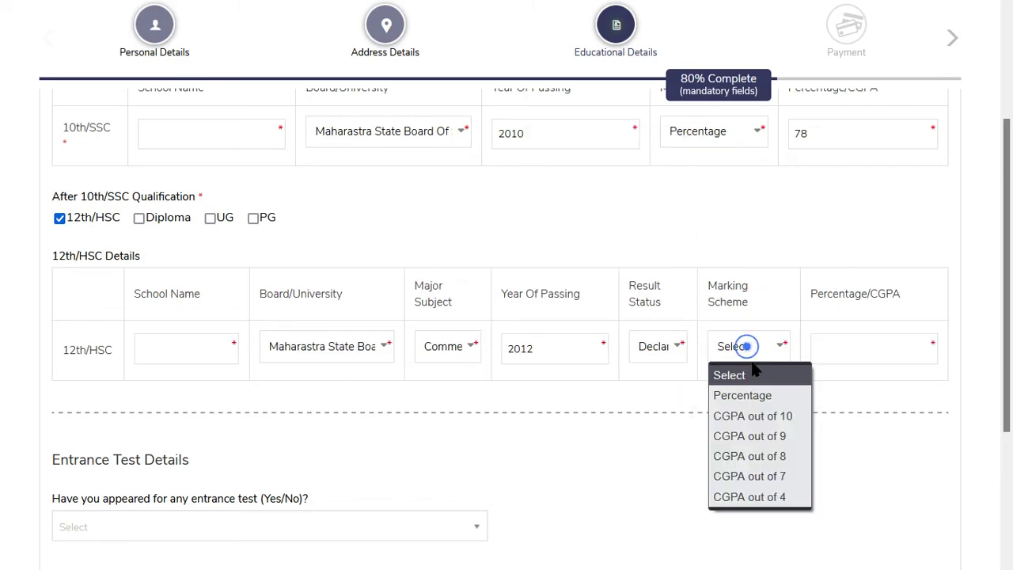
pyautogui.click(782, 395)
pyautogui.click(855, 350)
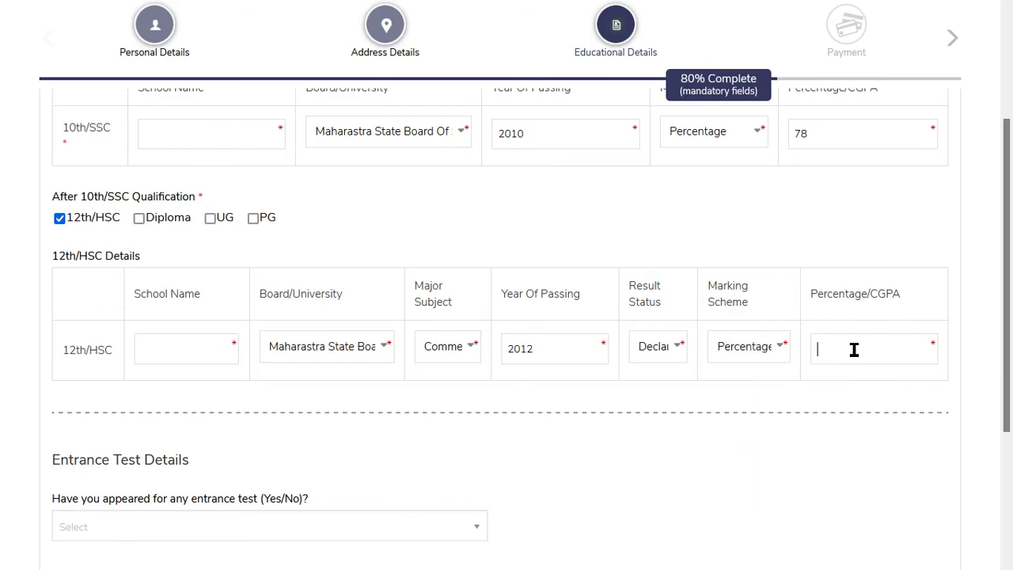
pyautogui.click(854, 350)
# Answer the entrance test question with No and try to proceed to the payment step
pyautogui.scroll(-2, 484, 412)
pyautogui.moveTo(79, 287); pyautogui.dragTo(203, 296)
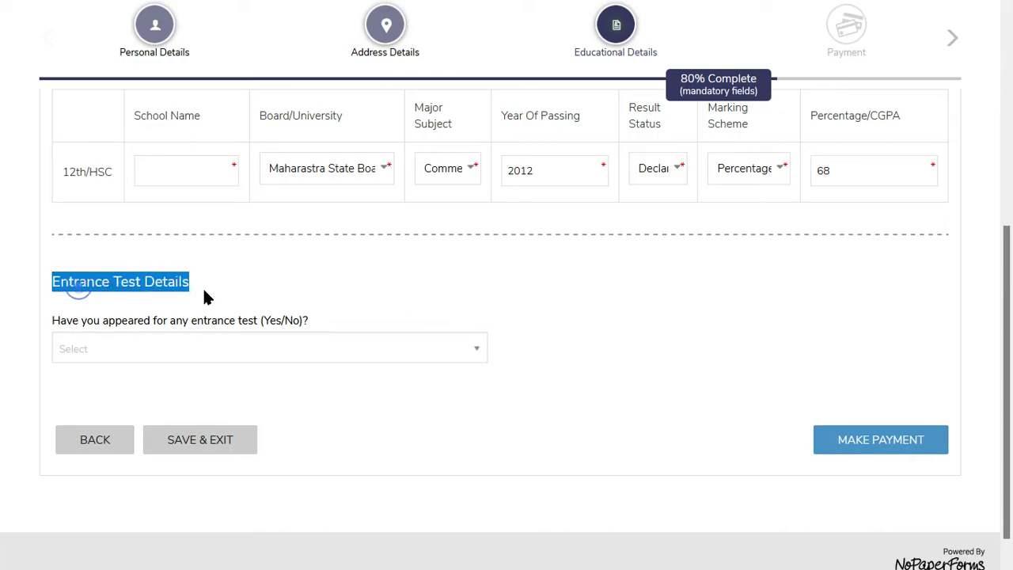
pyautogui.click(211, 353)
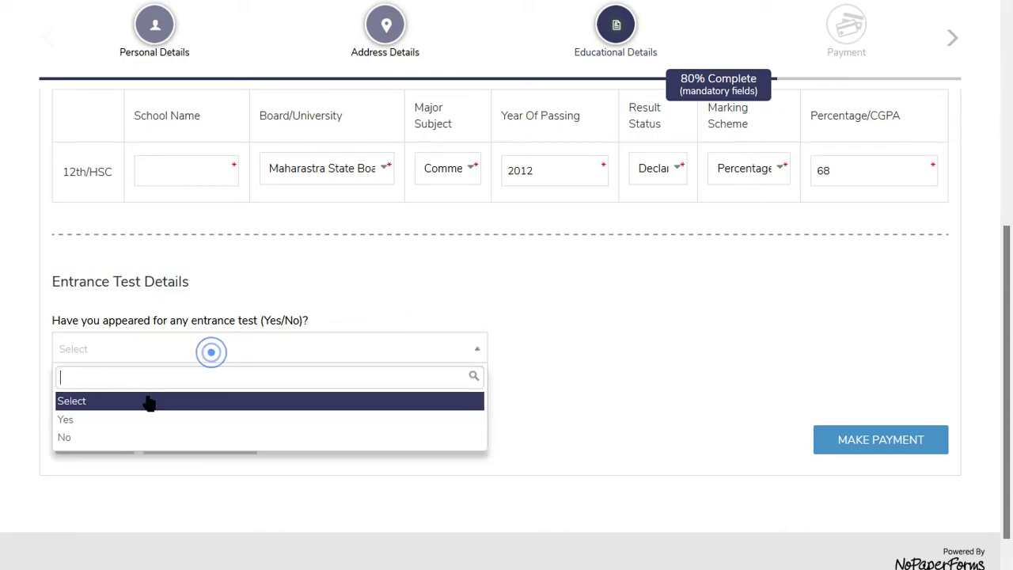
pyautogui.click(77, 438)
pyautogui.click(879, 440)
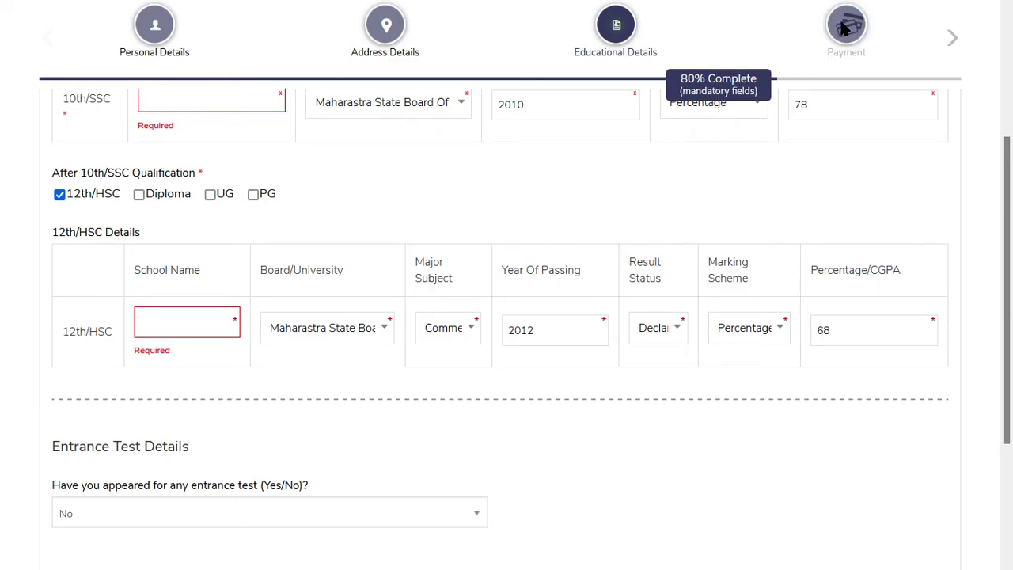
# Enter "fjhfgjh" as the 12th/HSC school name and "ghjgh" as the 10th/SSC school name, and continue to the payment step
pyautogui.click(174, 320)
pyautogui.write('fjhfgjh')
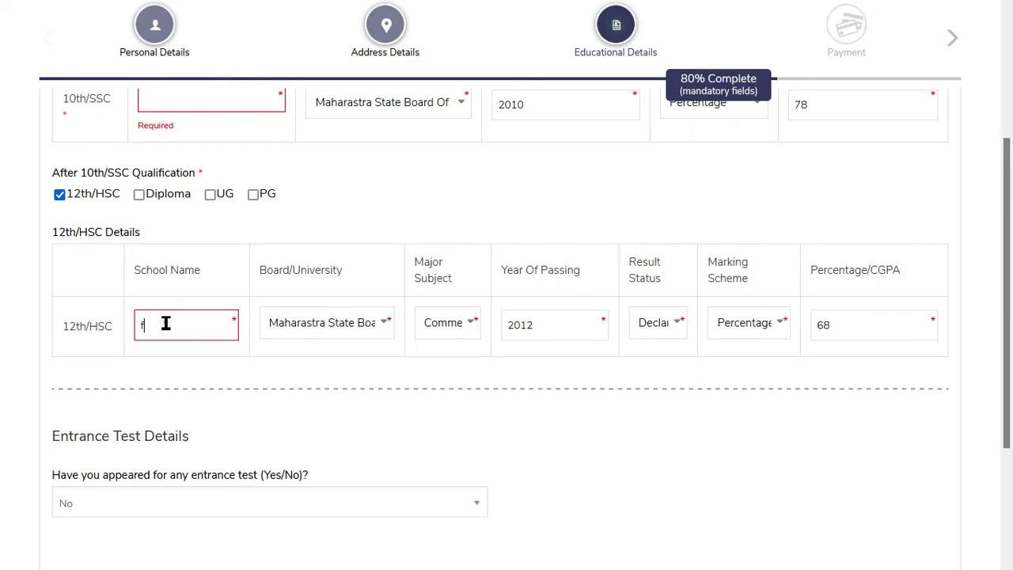
pyautogui.click(210, 106)
pyautogui.write('ghjgh')
pyautogui.scroll(-3, 641, 380)
pyautogui.click(861, 410)
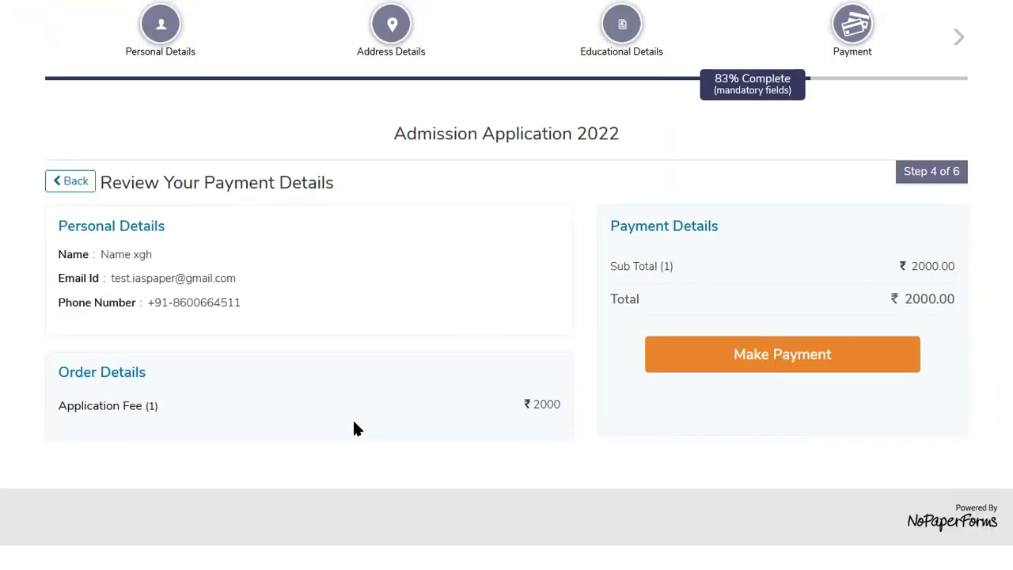
# Review the payment total and the remaining application stages, and proceed to make the application fee payment
pyautogui.doubleClick(902, 304)
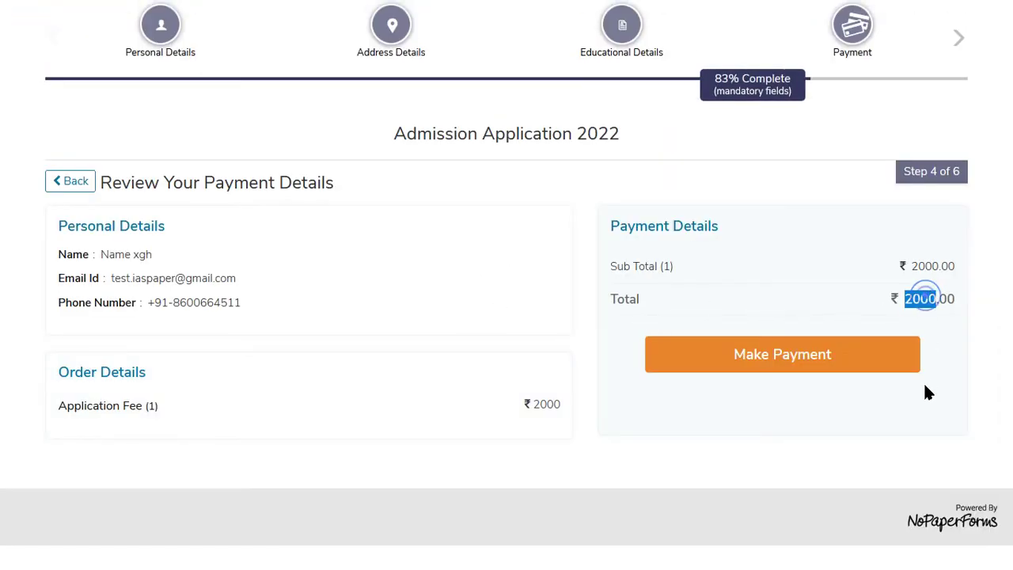
pyautogui.click(959, 38)
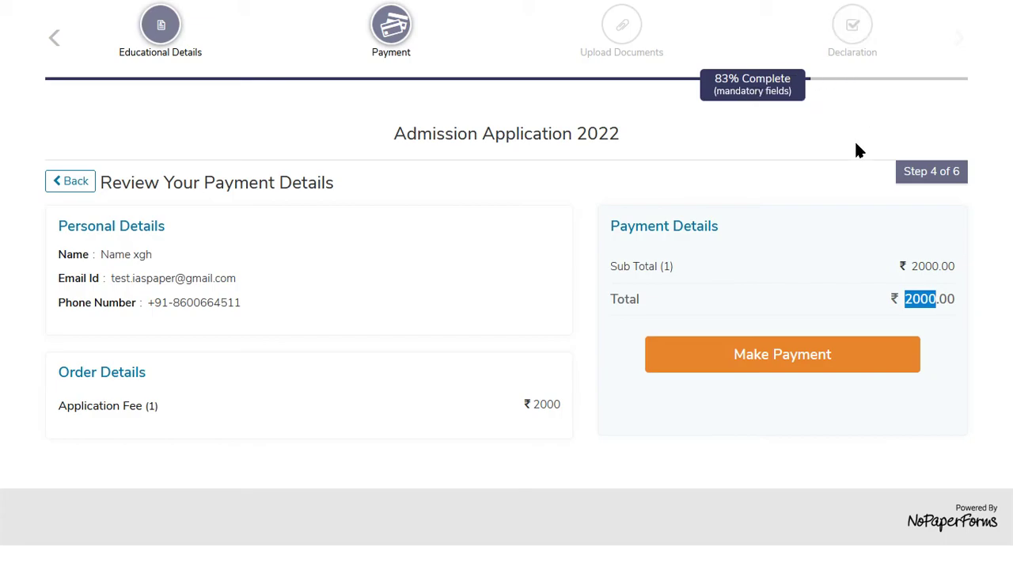
pyautogui.moveTo(598, 135); pyautogui.dragTo(427, 137)
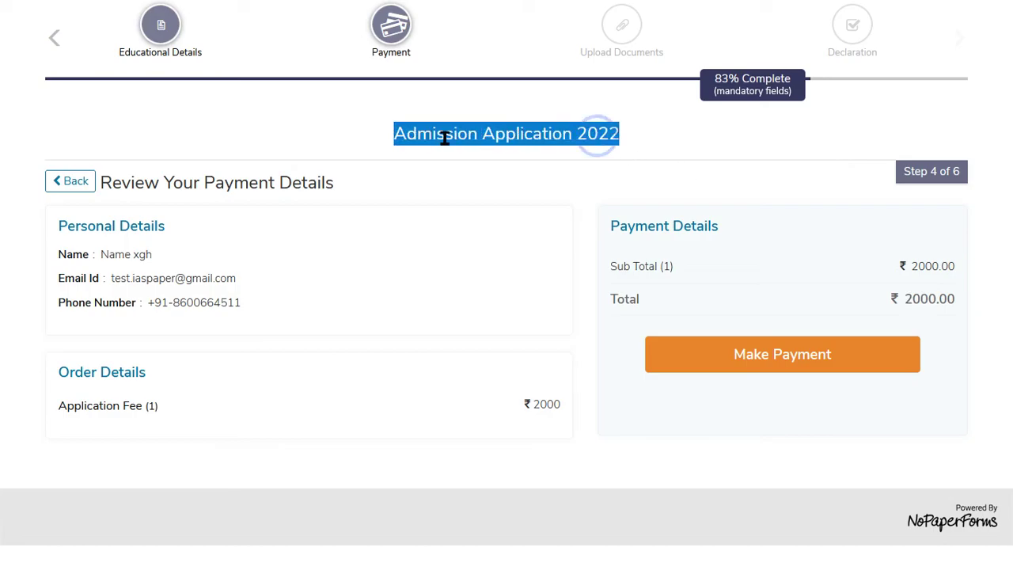
pyautogui.click(650, 138)
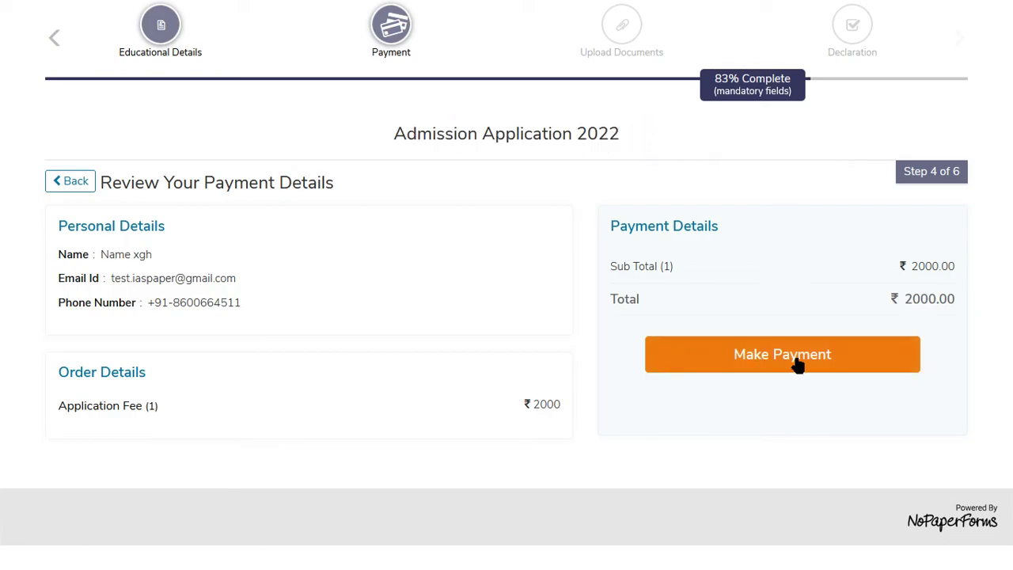
pyautogui.click(795, 360)
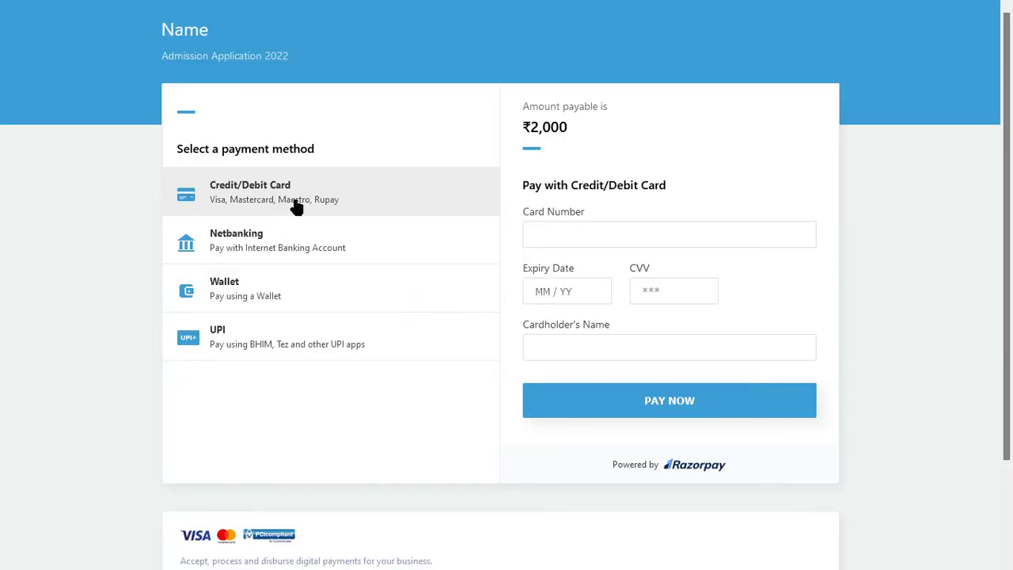
# Examine what the Credit/Debit Card, Netbanking, Wallet and UPI payment methods each ask for, and look over the rest of the payment page
pyautogui.click(270, 190)
pyautogui.click(266, 242)
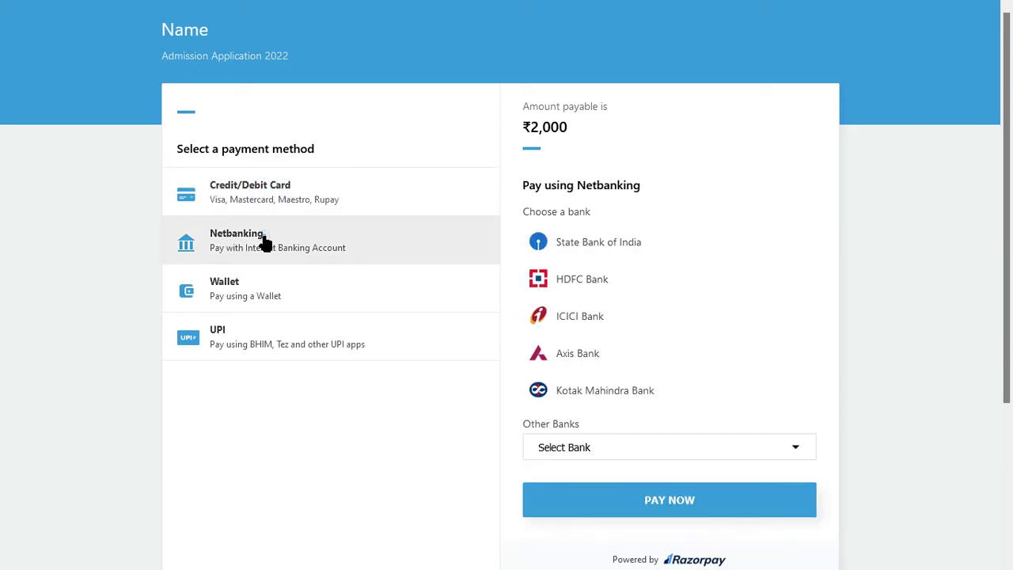
pyautogui.click(276, 286)
pyautogui.click(281, 342)
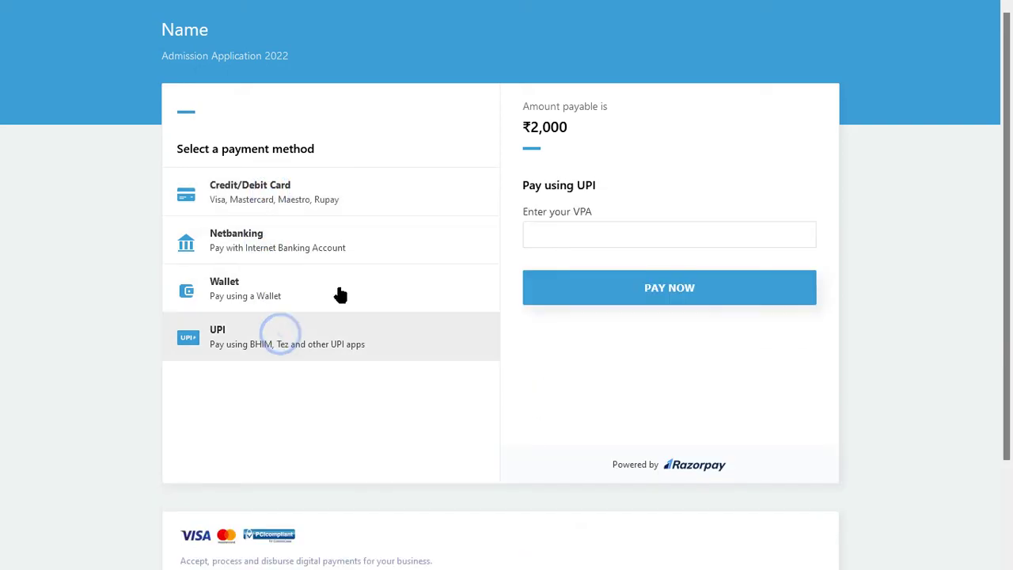
pyautogui.click(262, 186)
pyautogui.click(248, 233)
pyautogui.click(253, 293)
pyautogui.click(253, 319)
pyautogui.click(249, 295)
pyautogui.click(247, 250)
pyautogui.click(264, 183)
pyautogui.click(399, 400)
pyautogui.scroll(-2, 517, 377)
pyautogui.scroll(1, 365, 374)
pyautogui.scroll(1, 380, 370)
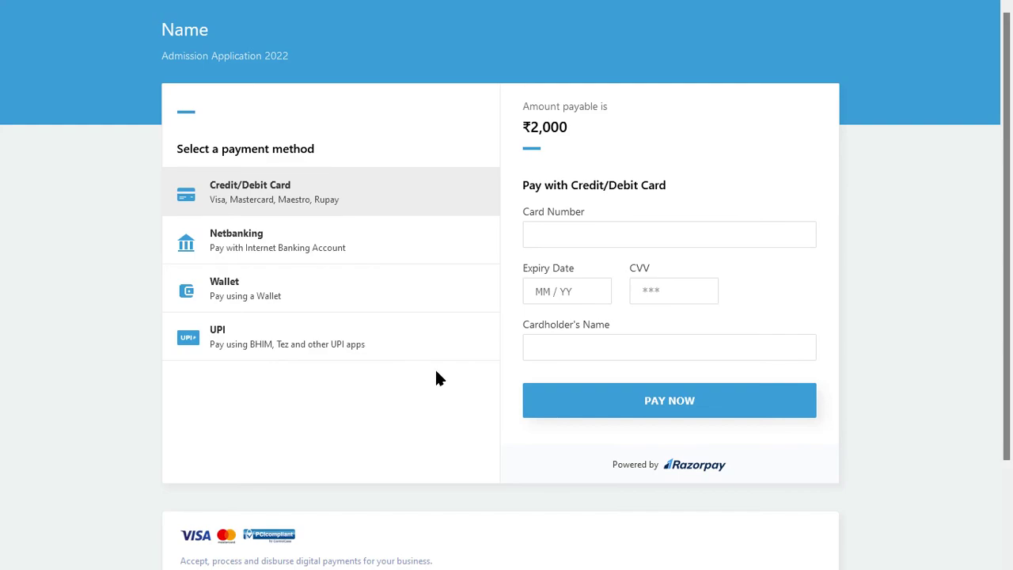
# Compare the Credit/Debit Card, Netbanking and Wallet payment options once more, finishing with the UPI option
pyautogui.click(270, 182)
pyautogui.click(289, 228)
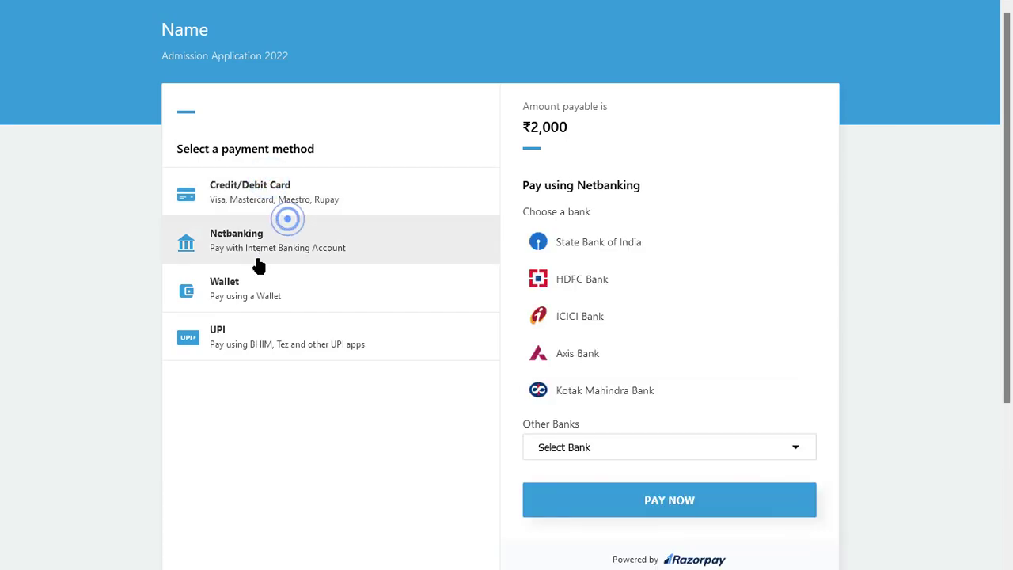
pyautogui.click(264, 294)
pyautogui.click(250, 247)
pyautogui.click(279, 190)
pyautogui.click(260, 252)
pyautogui.click(260, 277)
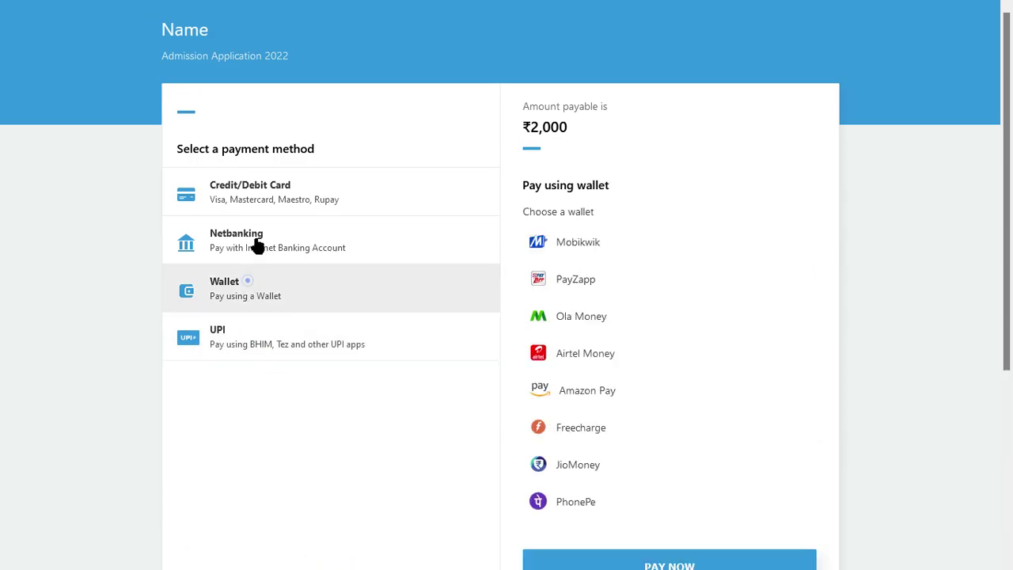
pyautogui.click(256, 242)
pyautogui.click(260, 199)
pyautogui.click(266, 234)
pyautogui.click(266, 281)
pyautogui.click(260, 318)
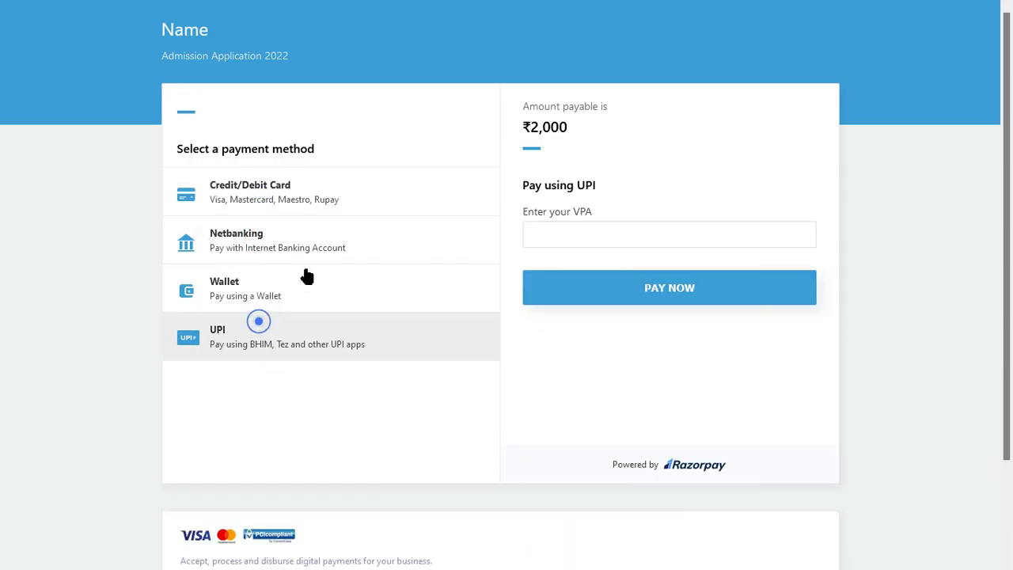